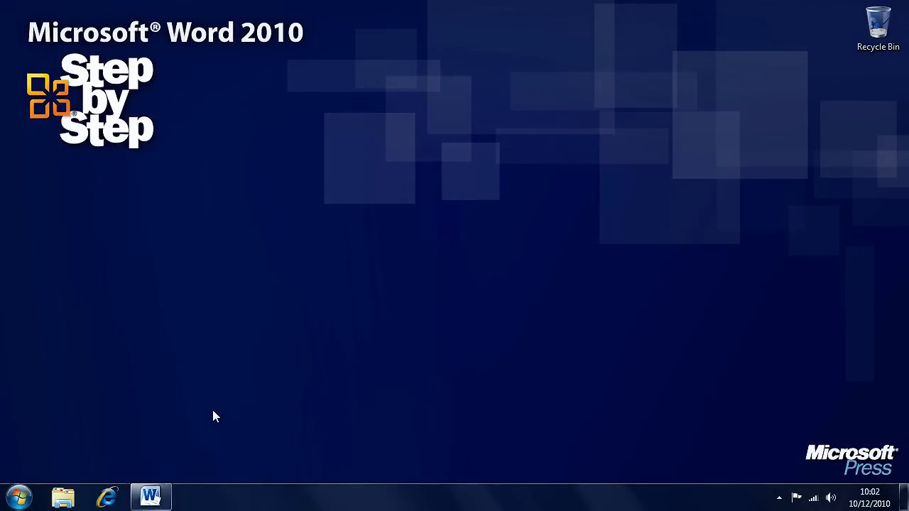
Bring the AuthorsDraft_start document to the front in Word and apply the DO NOT COPY 1 watermark
left_click(150, 497)
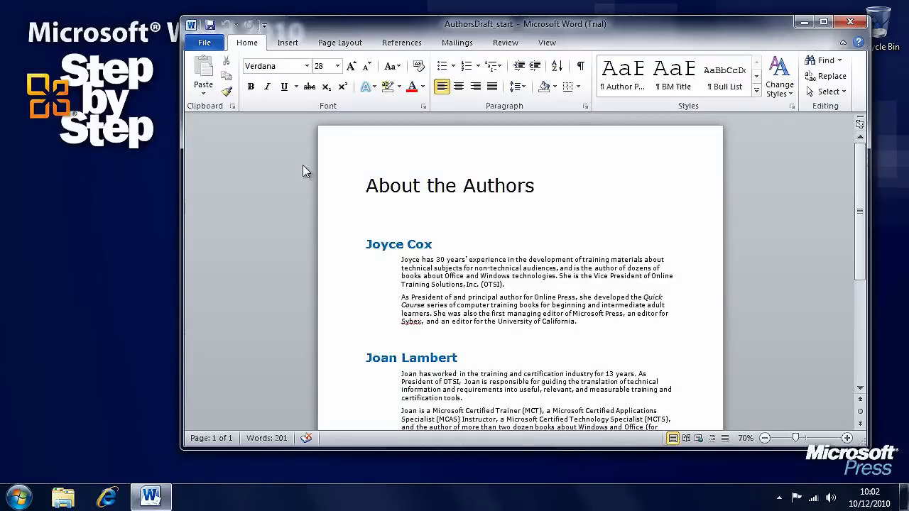
left_click(341, 44)
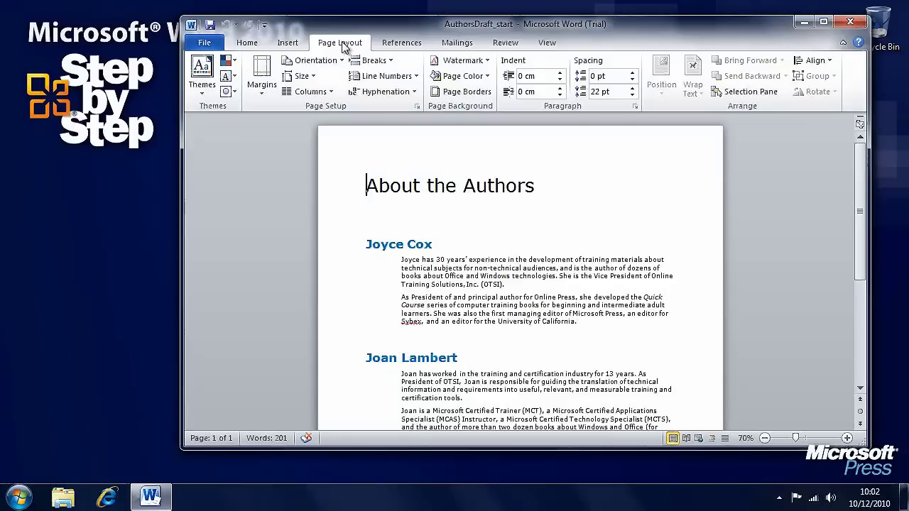
left_click(485, 63)
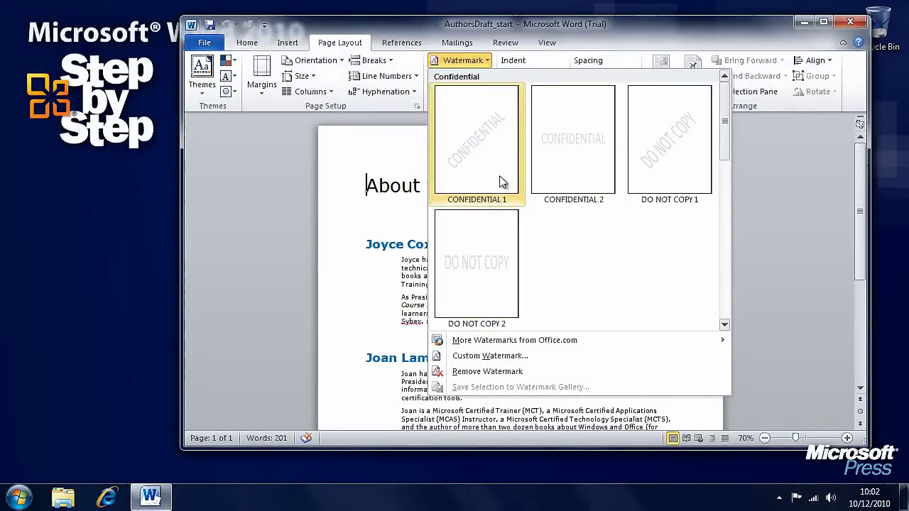
left_click(662, 181)
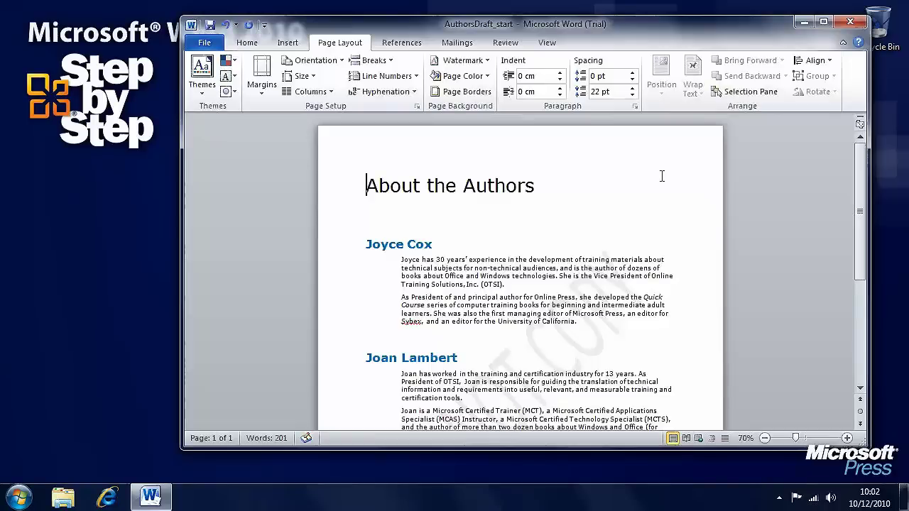
Zoom the document so that one whole page is displayed
scroll(858, 199, "down", 2)
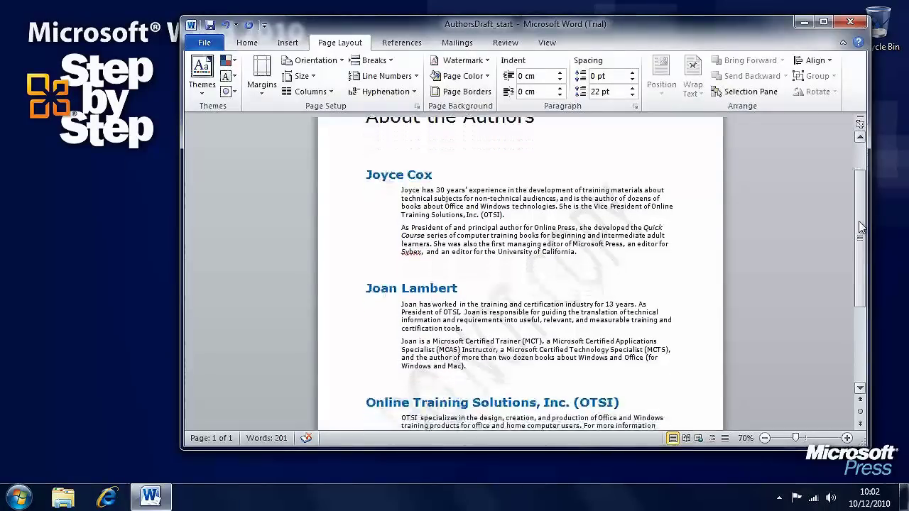
left_click(547, 42)
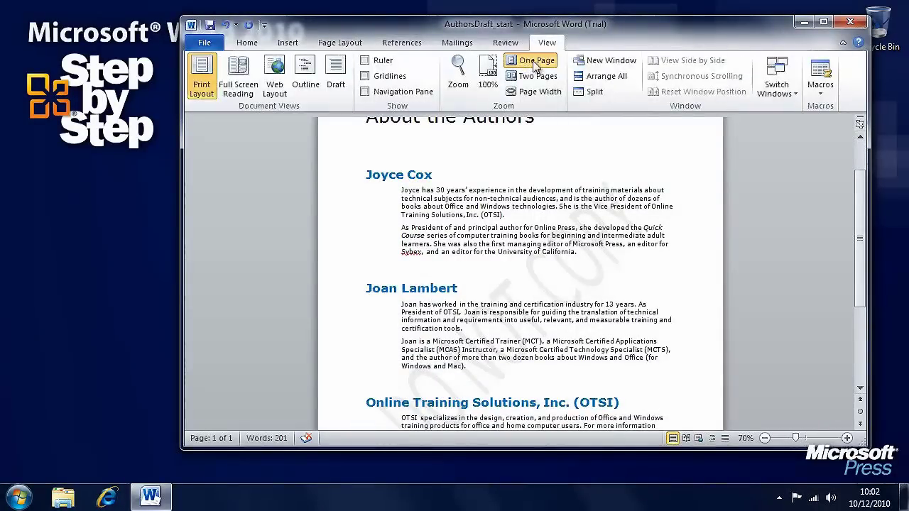
left_click(534, 61)
Apply the CONFIDENTIAL 1 watermark to the page, and replace it with CONFIDENTIAL 2
left_click(339, 42)
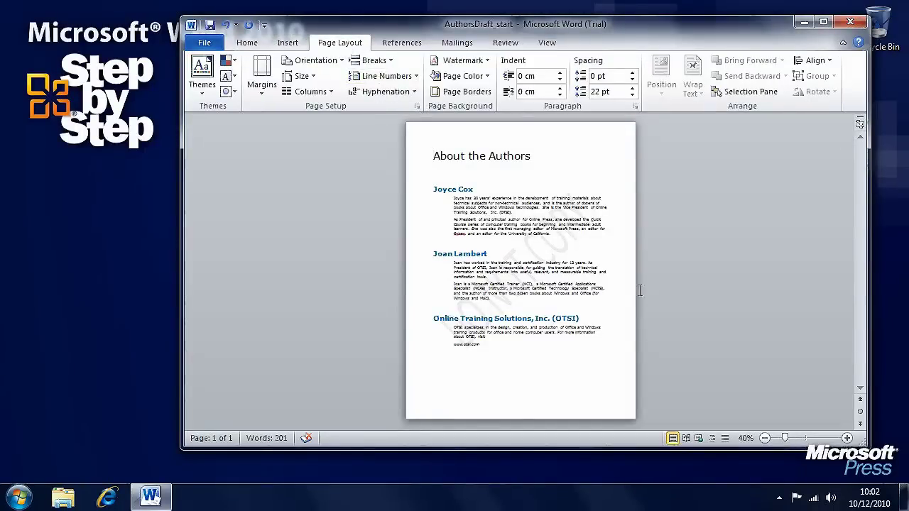
left_click(468, 61)
left_click(471, 145)
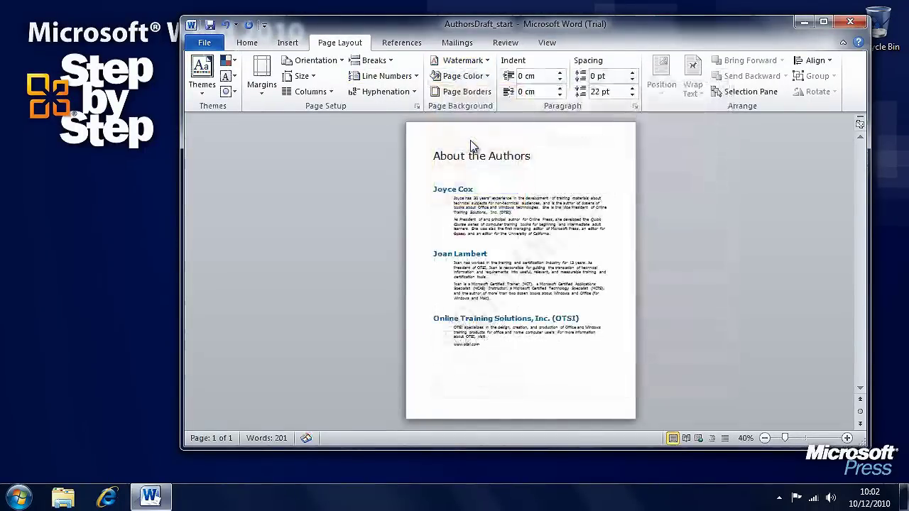
left_click(446, 60)
left_click(568, 140)
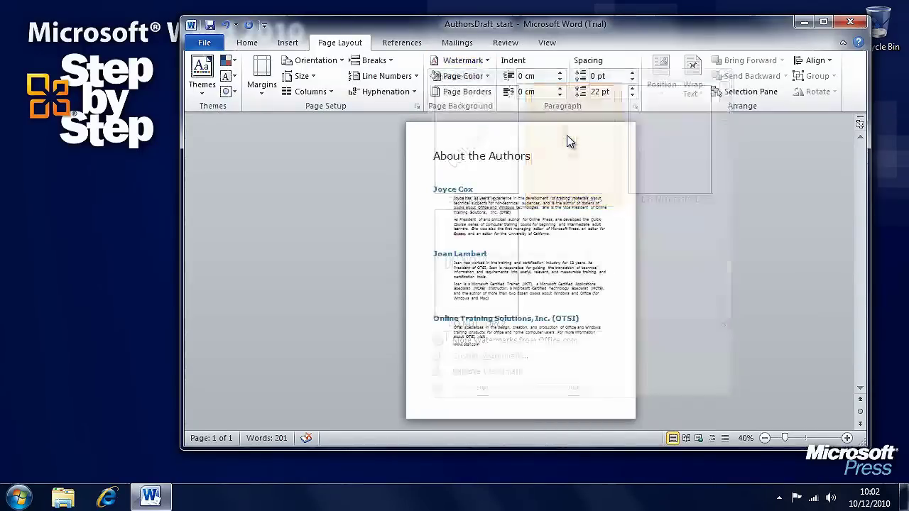
Open the custom watermark settings, move the dialog clear of the page, and apply No watermark
left_click(483, 61)
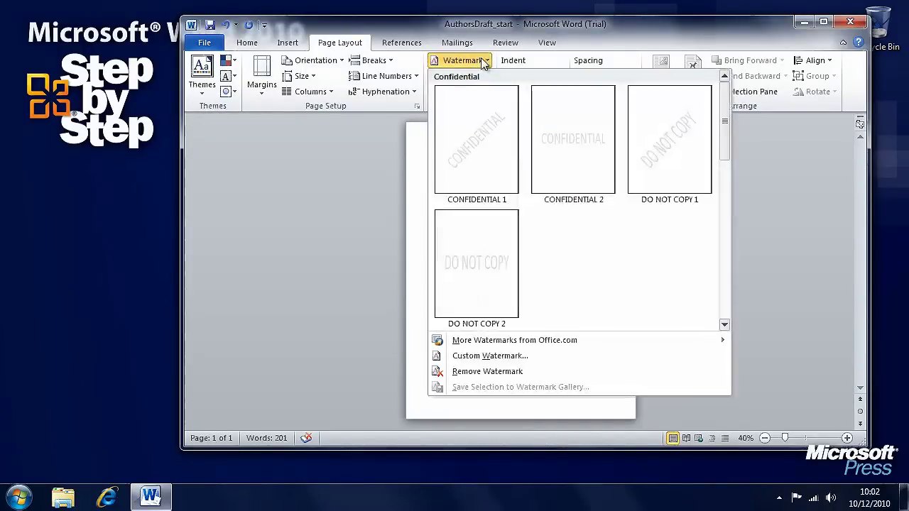
mouse_move(571, 349)
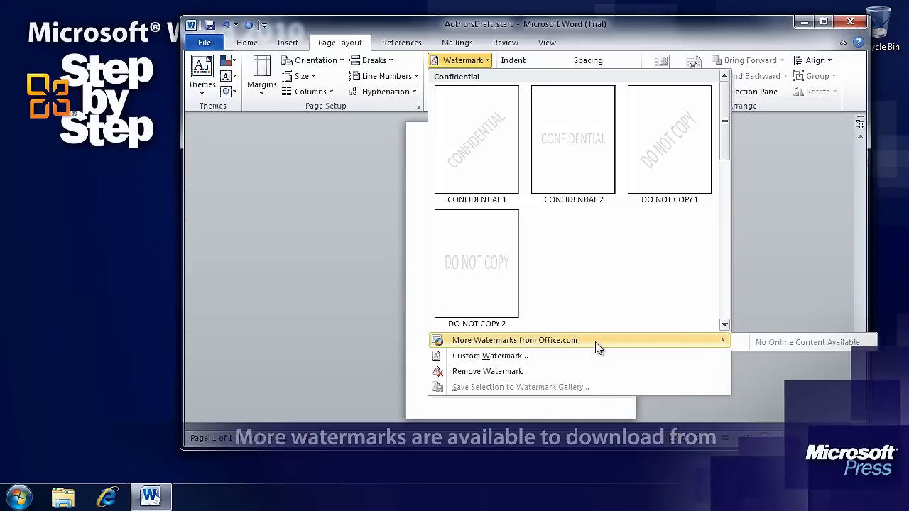
left_click(540, 355)
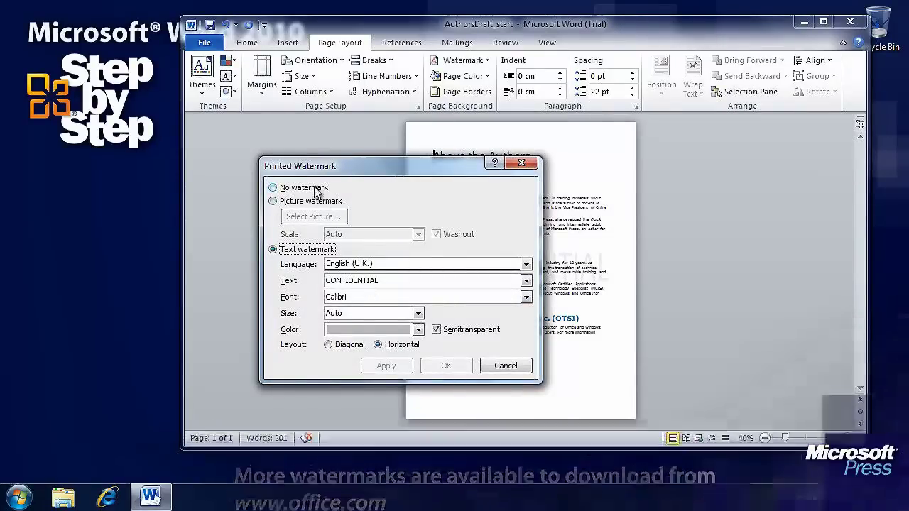
left_click_drag(362, 170, 168, 165)
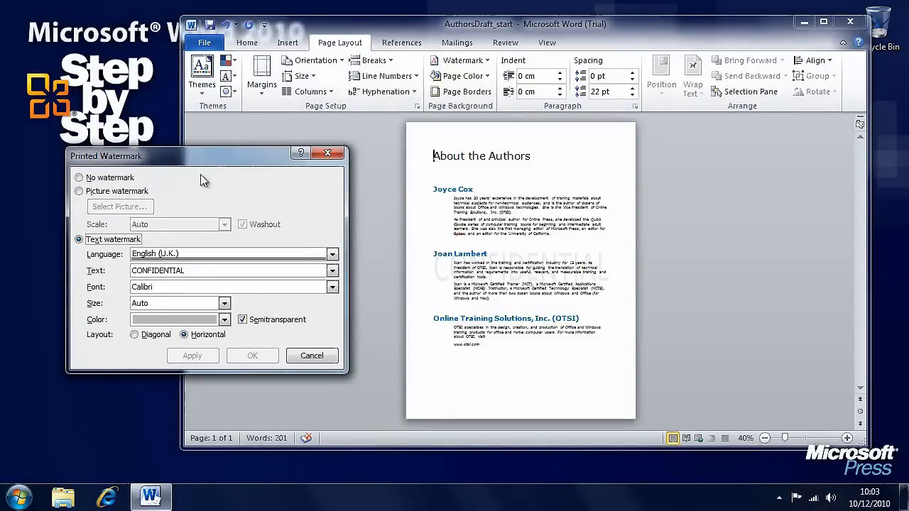
left_click(94, 180)
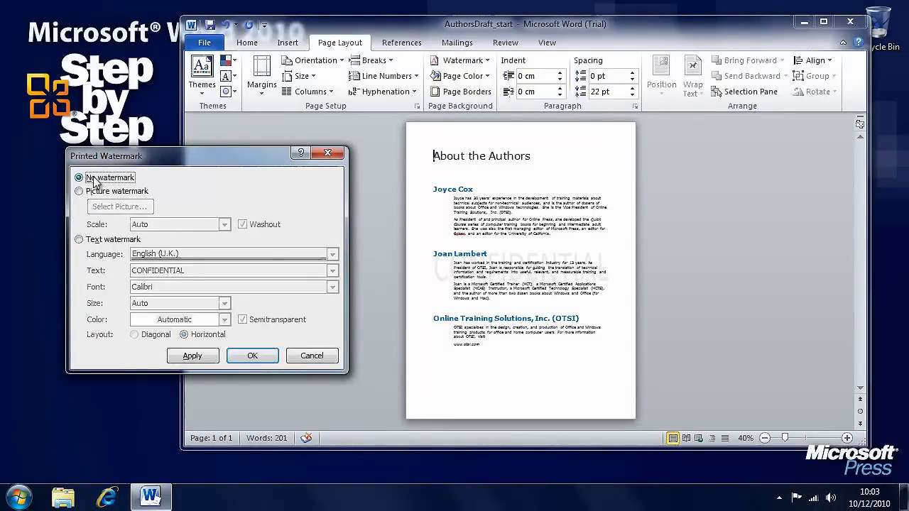
left_click(186, 356)
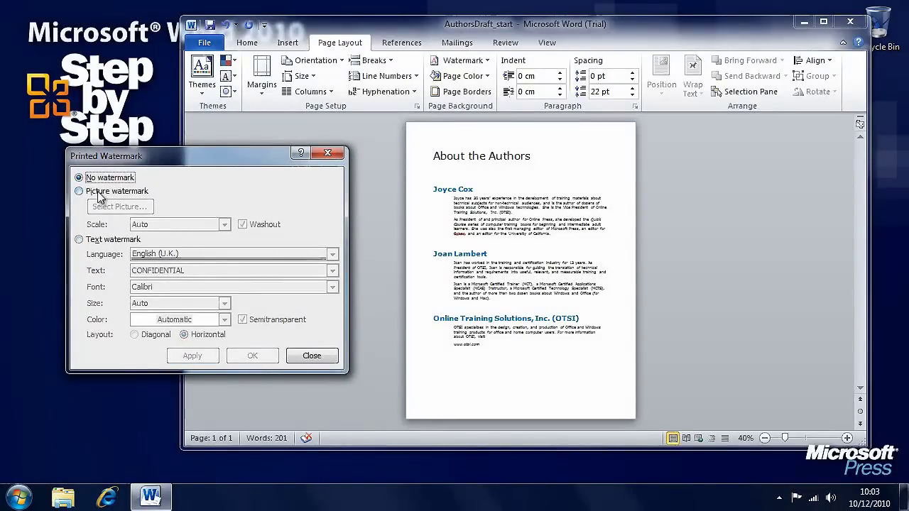
Apply a custom text watermark reading DRAFT
left_click(79, 239)
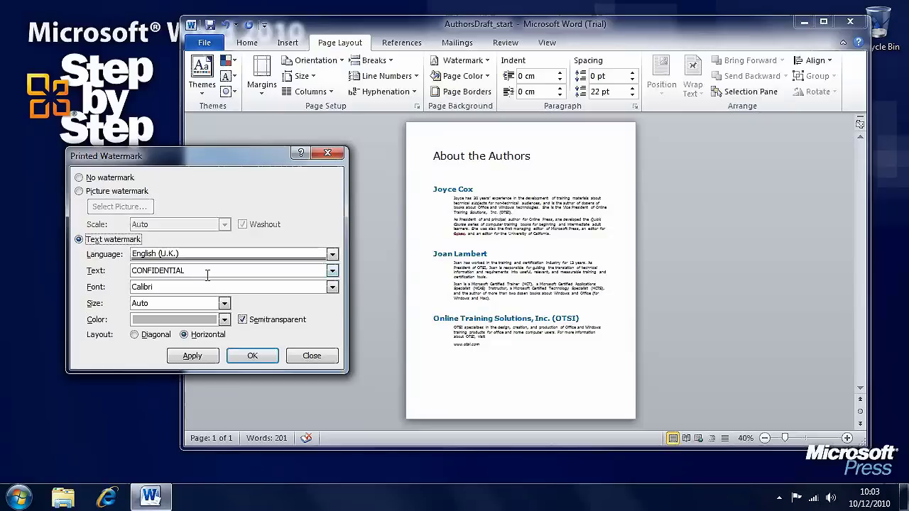
key("Tab")
key("Tab")
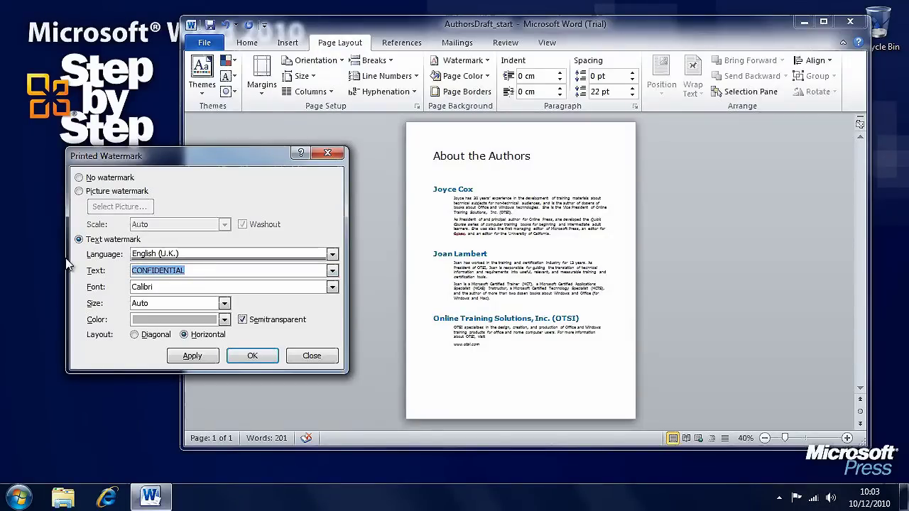
type("DRAFT")
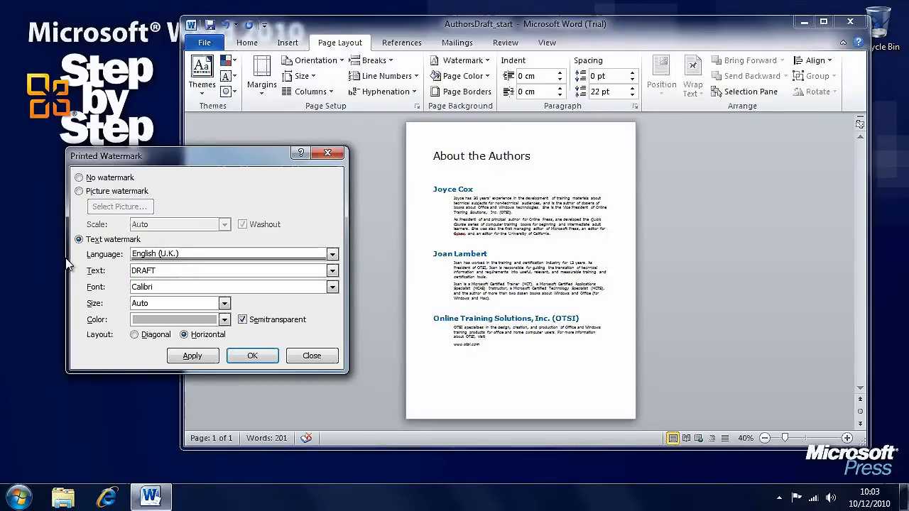
left_click(196, 357)
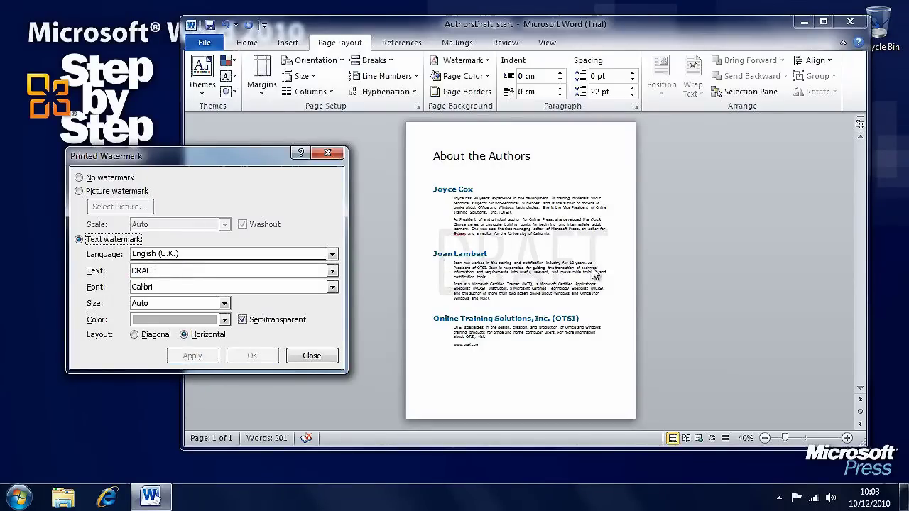
Give the DRAFT watermark a diagonal layout and a light red theme color, applying both changes
left_click(134, 335)
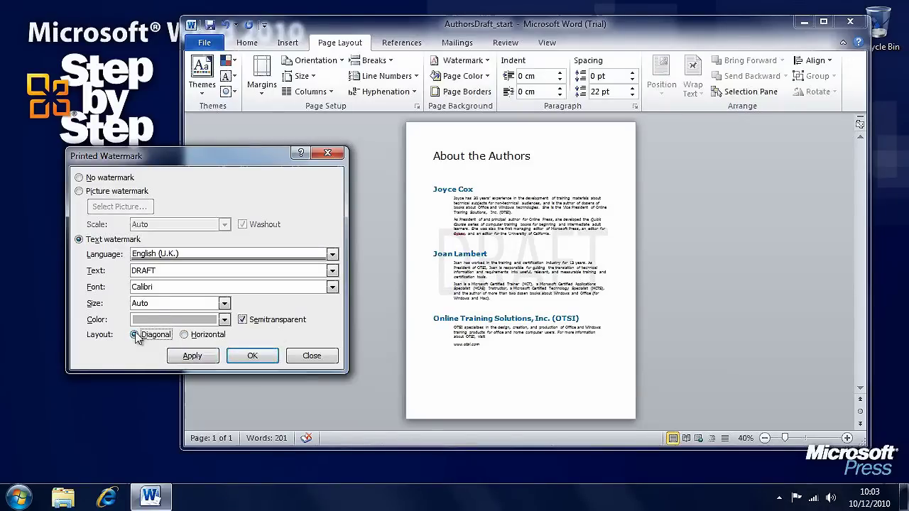
left_click(192, 357)
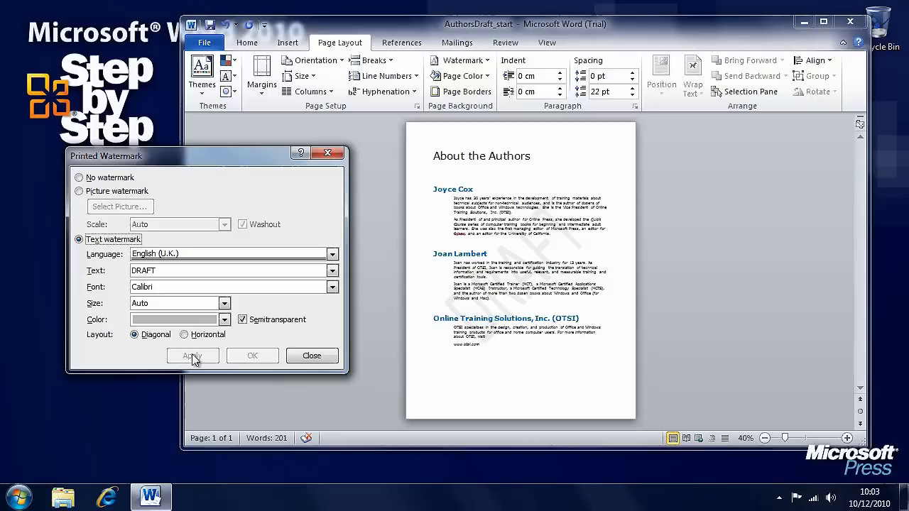
left_click(225, 320)
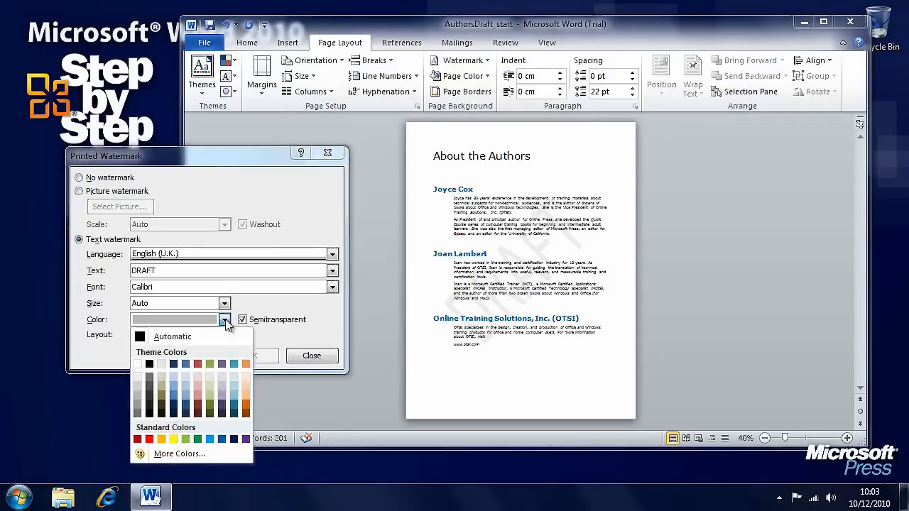
left_click(199, 384)
left_click(192, 357)
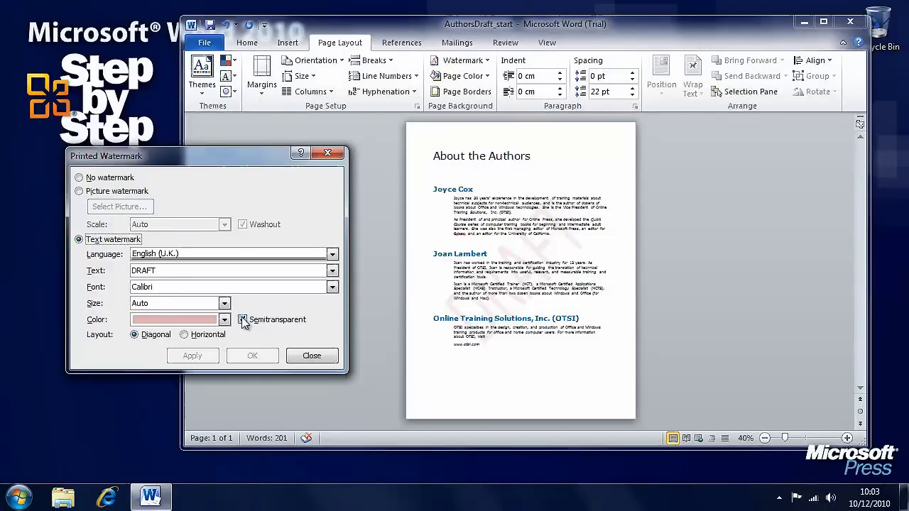
Change the watermark's font to Impact and apply it to the page
left_click(332, 291)
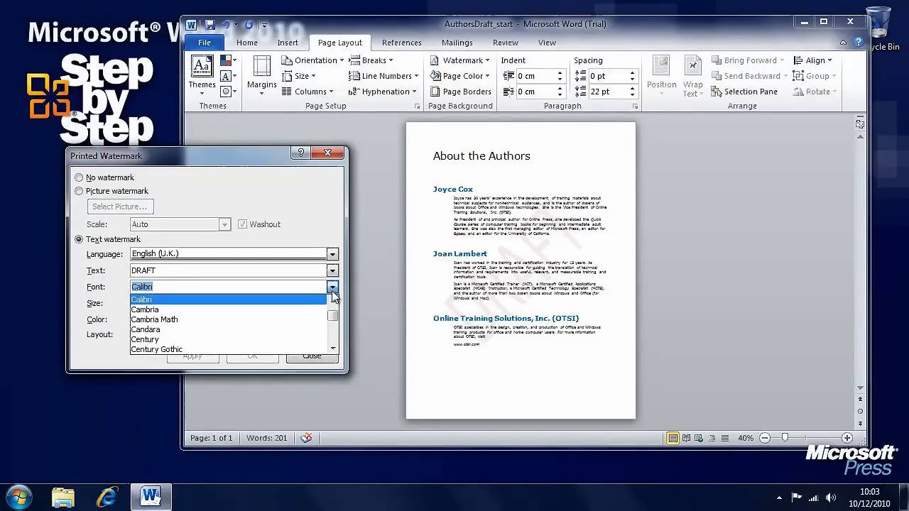
left_click(335, 334)
left_click(335, 334)
left_click(335, 334)
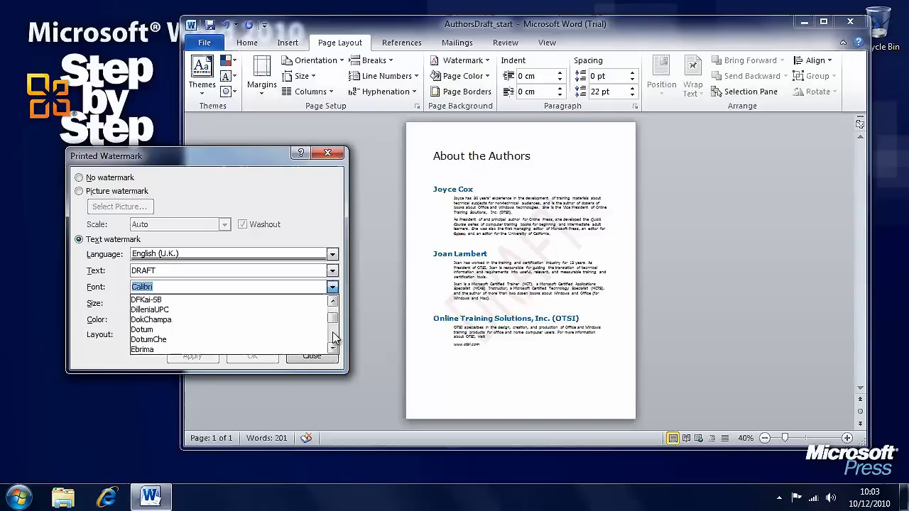
left_click(335, 334)
left_click(335, 333)
scroll(227, 326, "down", 2)
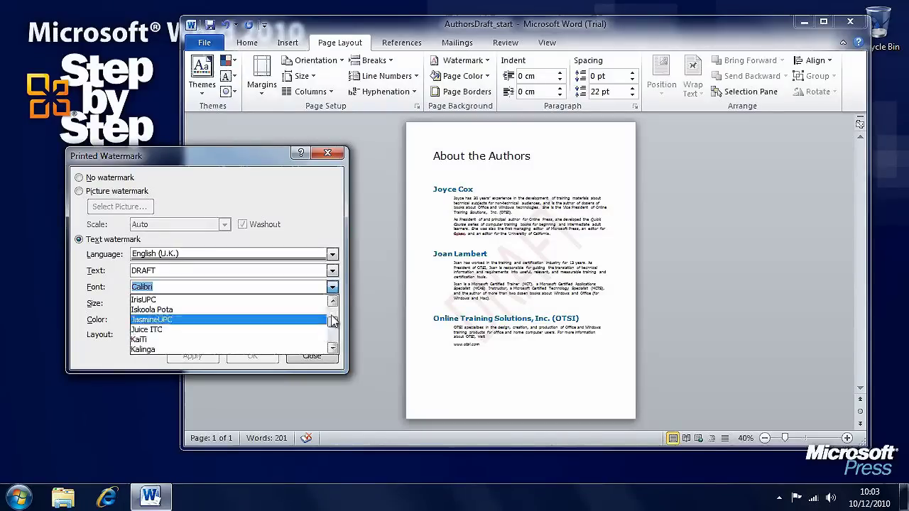
left_click(171, 340)
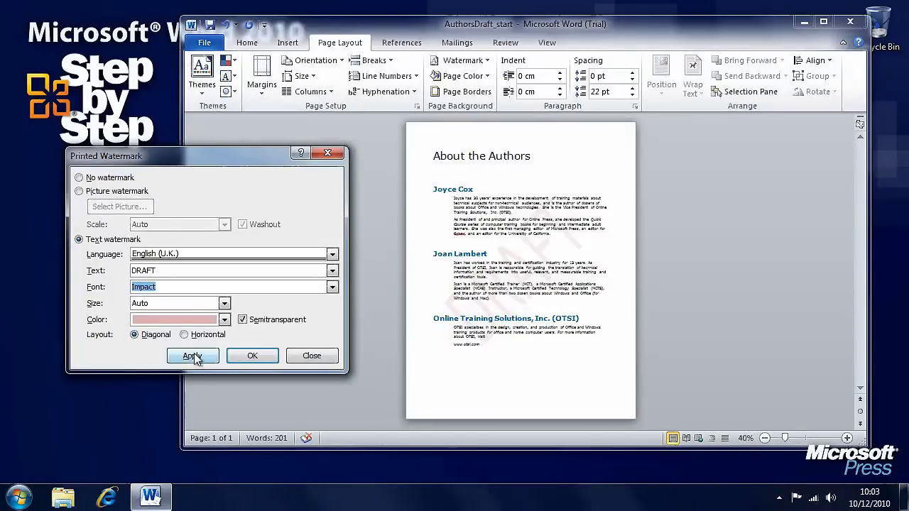
left_click(193, 356)
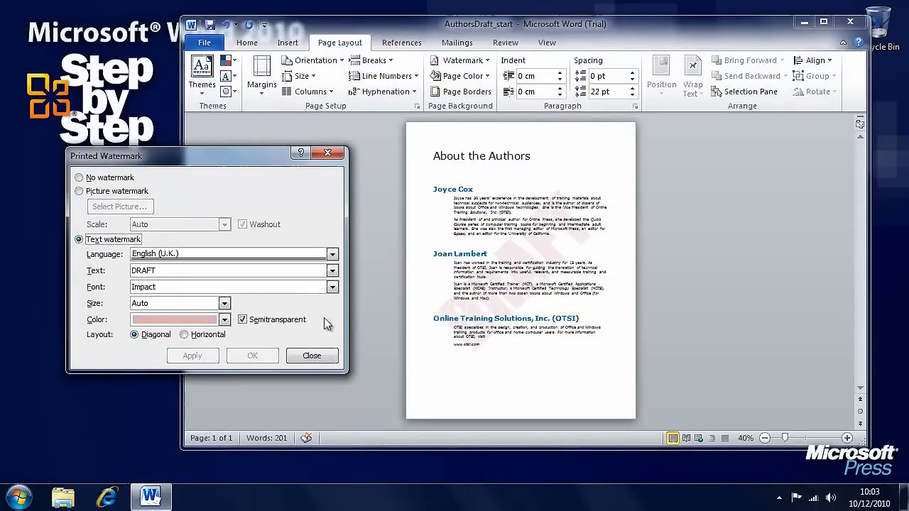
left_click(333, 287)
scroll(335, 320, "up", 2)
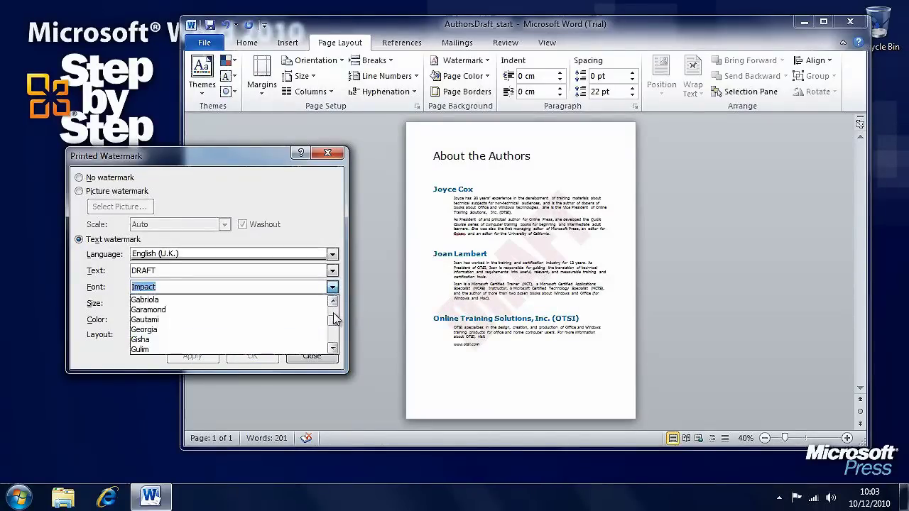
left_click_drag(336, 321, 334, 339)
left_click(336, 320)
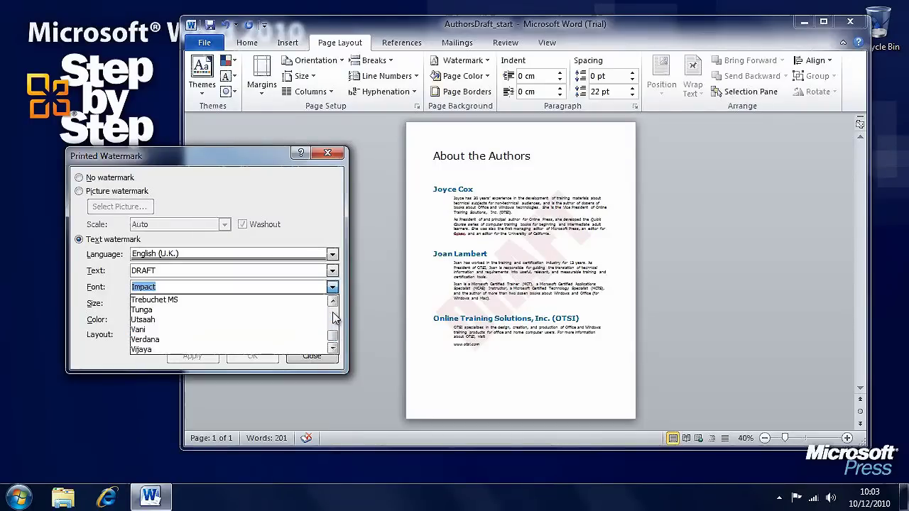
left_click(336, 320)
left_click(335, 319)
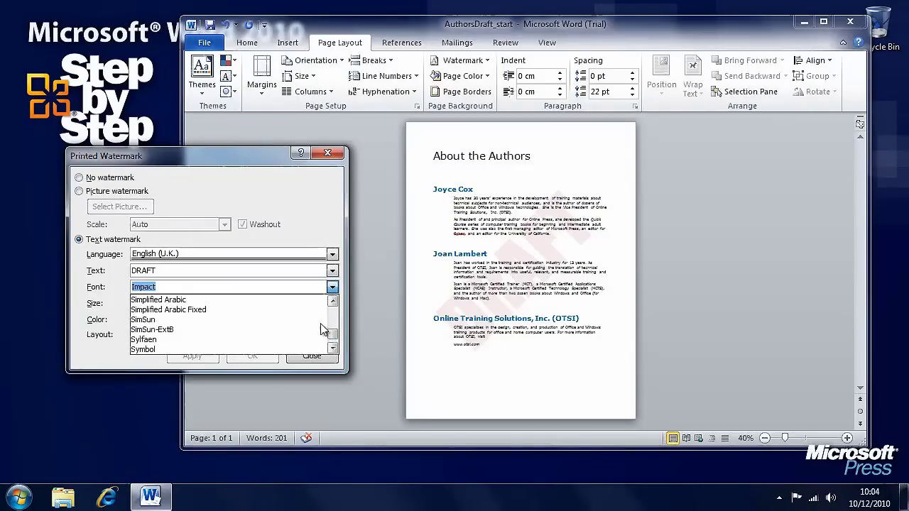
left_click(114, 348)
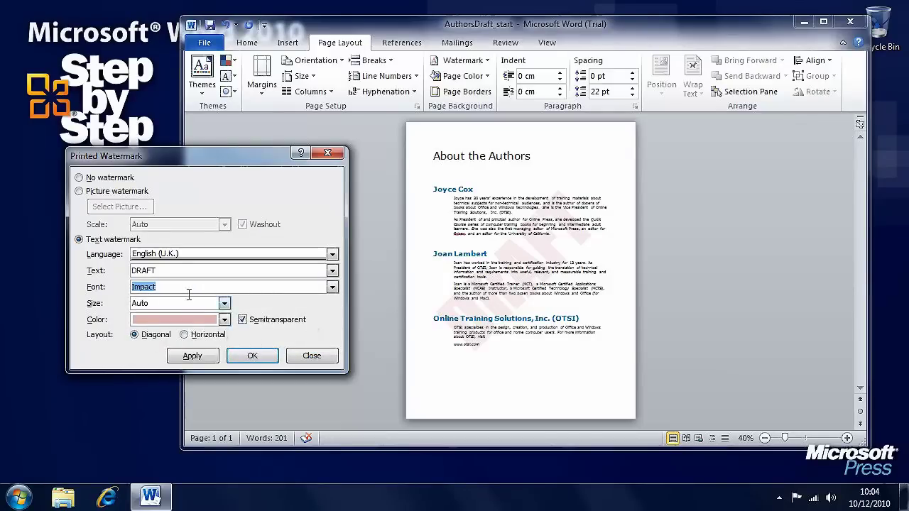
Change the watermark text to DRAFT 10-12-2012 and apply it
key("shift+Tab")
type("2")
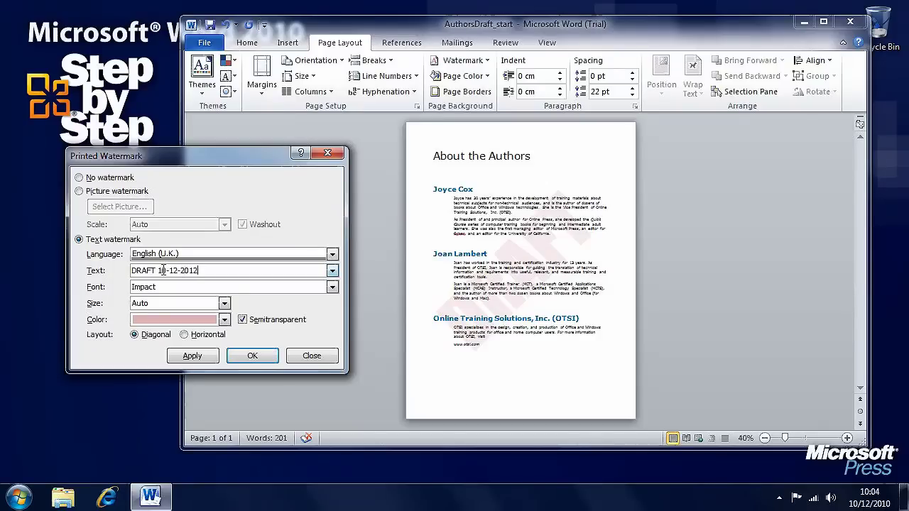
left_click(205, 358)
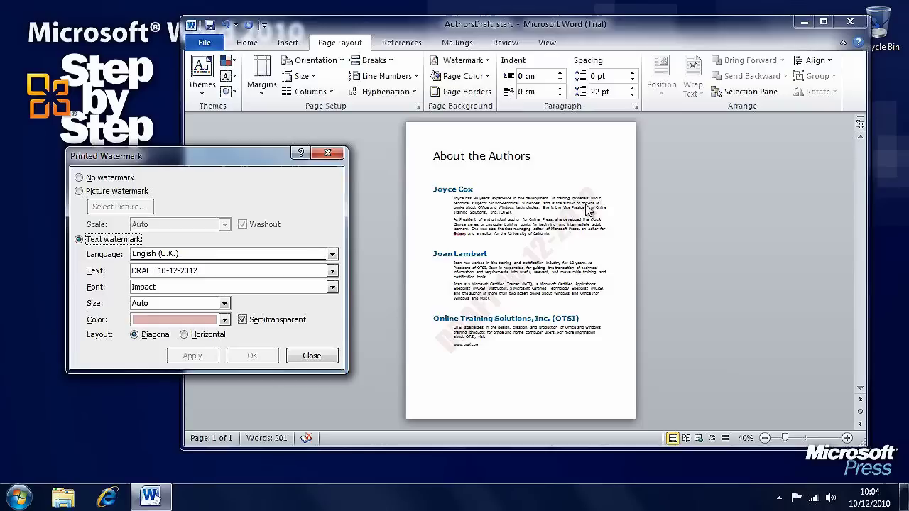
Change the text watermark's color to the automatic grey and apply it
left_click(224, 321)
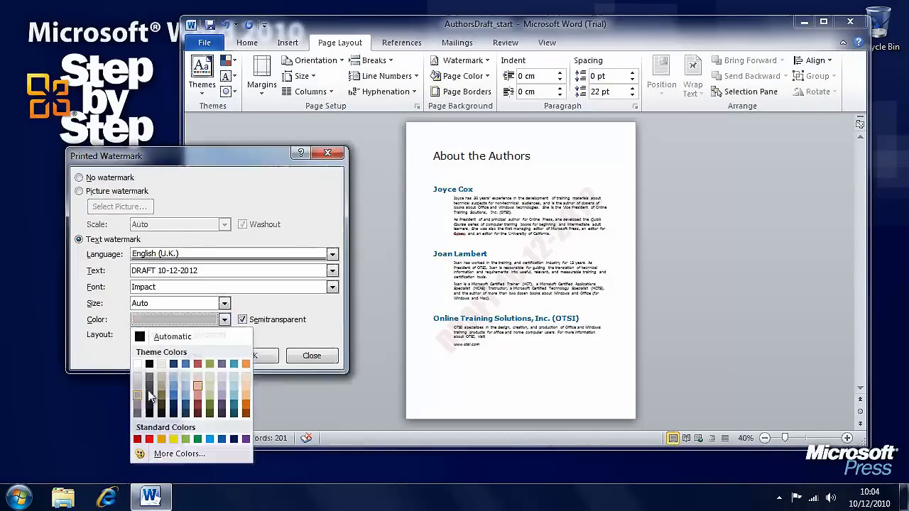
left_click(162, 334)
left_click(195, 357)
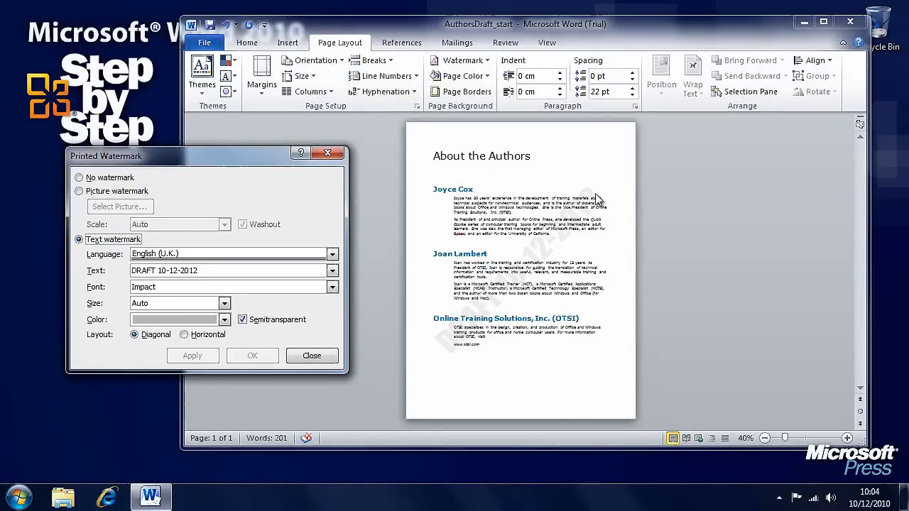
Replace the text watermark with a picture watermark using OTSI-Logo from the Chapter09 folder in Documents, and apply it
left_click(80, 192)
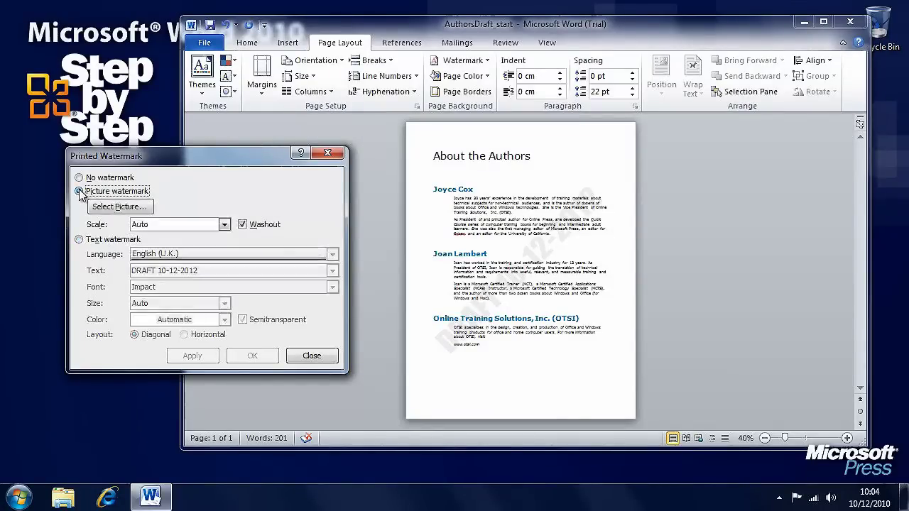
left_click(140, 208)
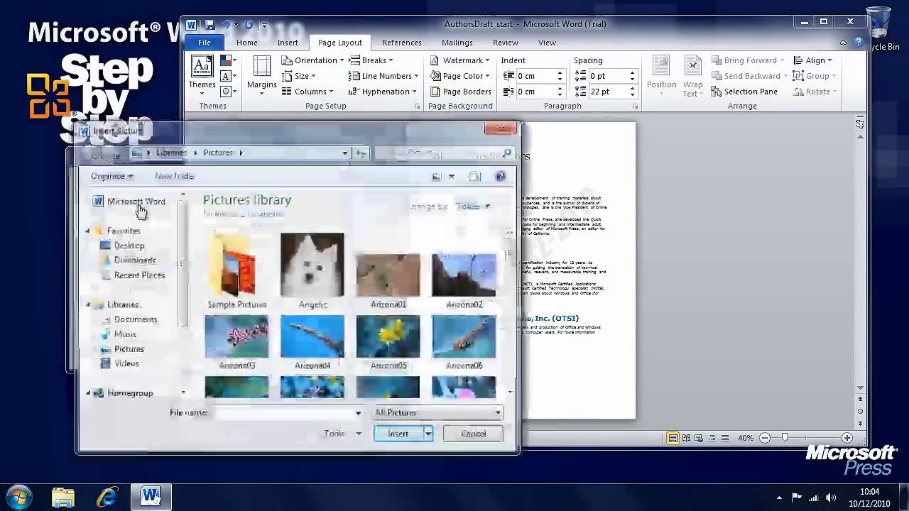
left_click(135, 320)
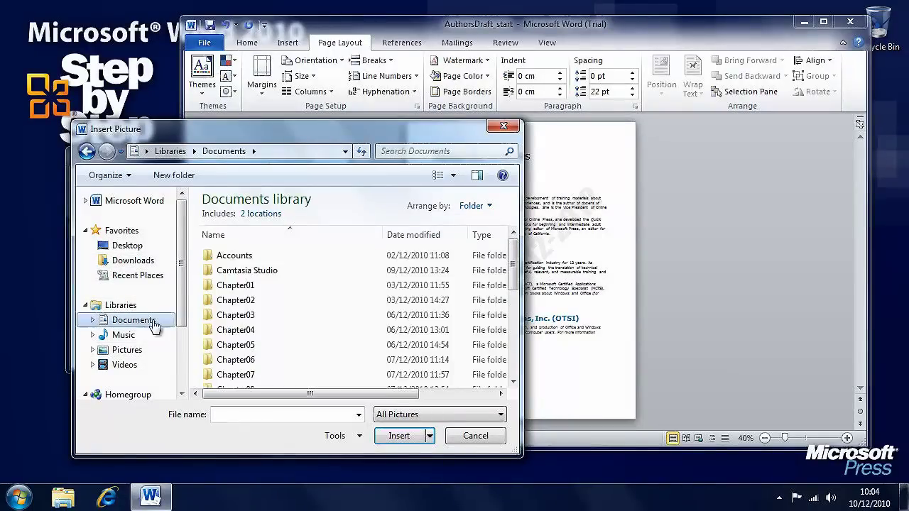
left_click_drag(512, 264, 513, 288)
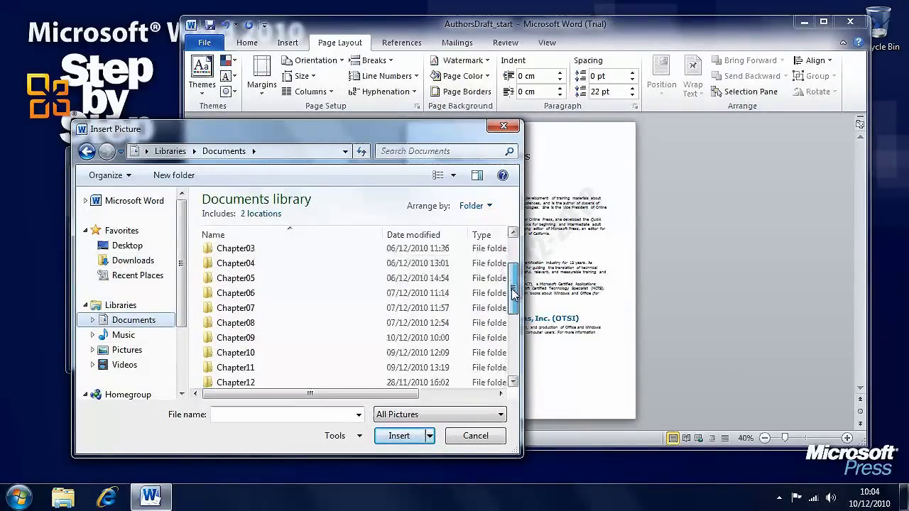
left_click(252, 338)
double_click(252, 338)
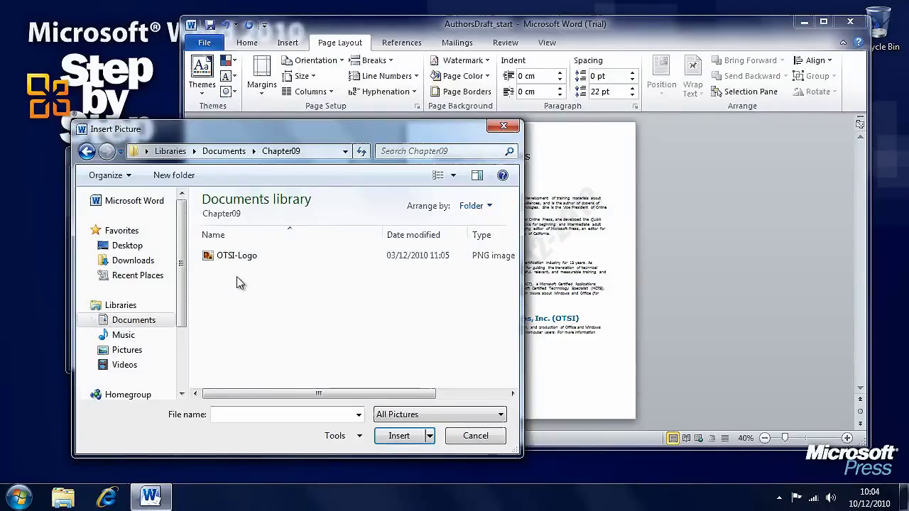
left_click(244, 257)
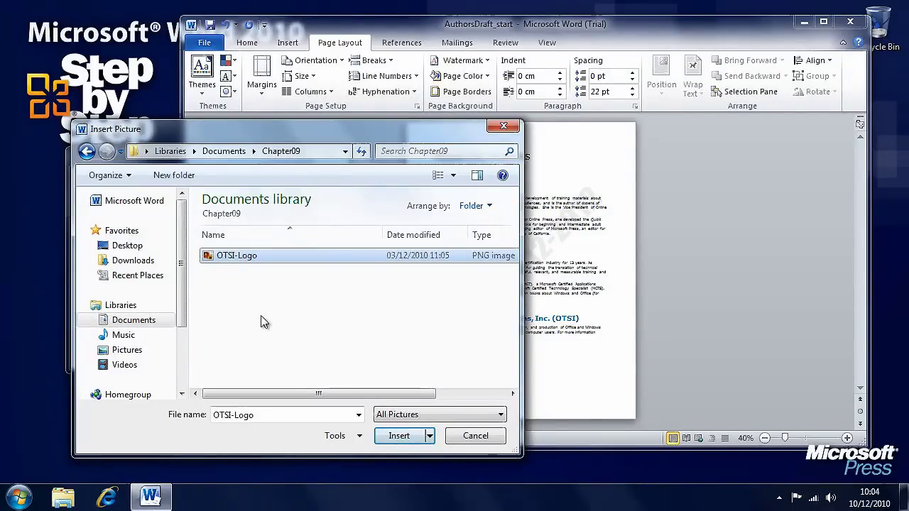
left_click(400, 437)
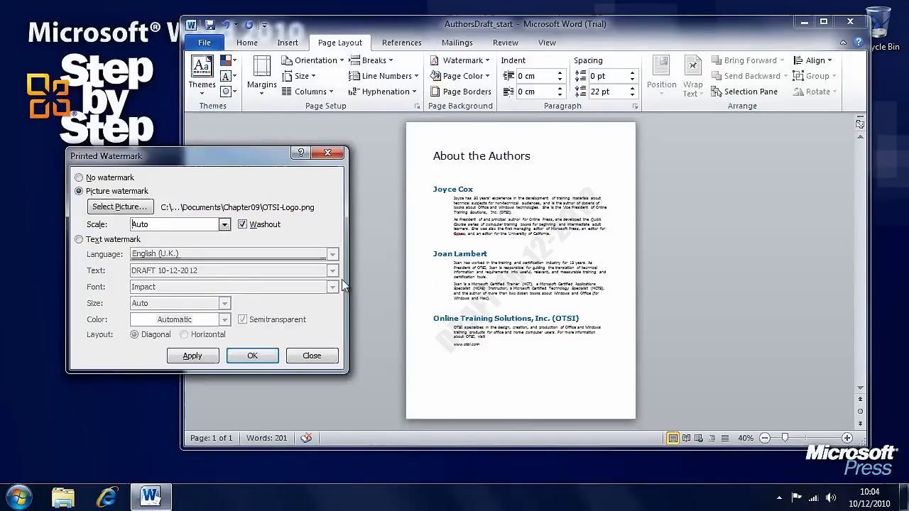
left_click(194, 357)
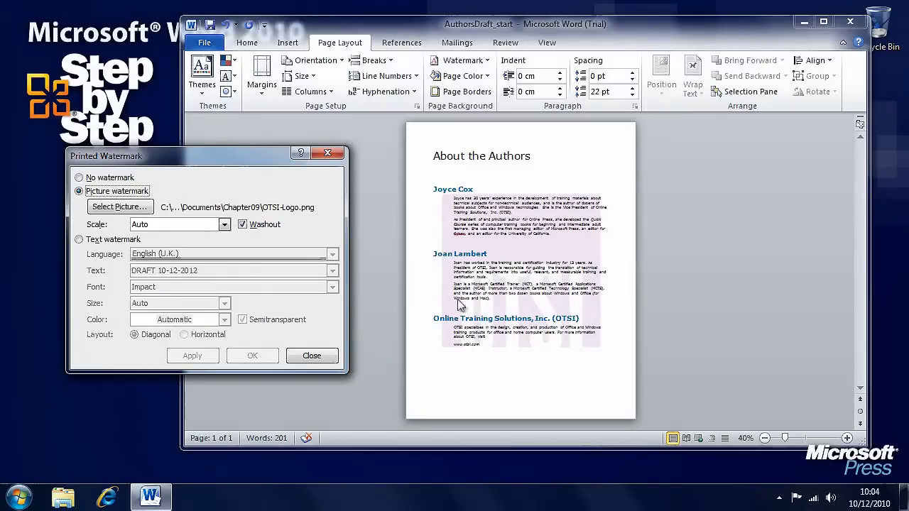
Set the logo watermark's scale to 200% and apply it to the page
left_click(224, 224)
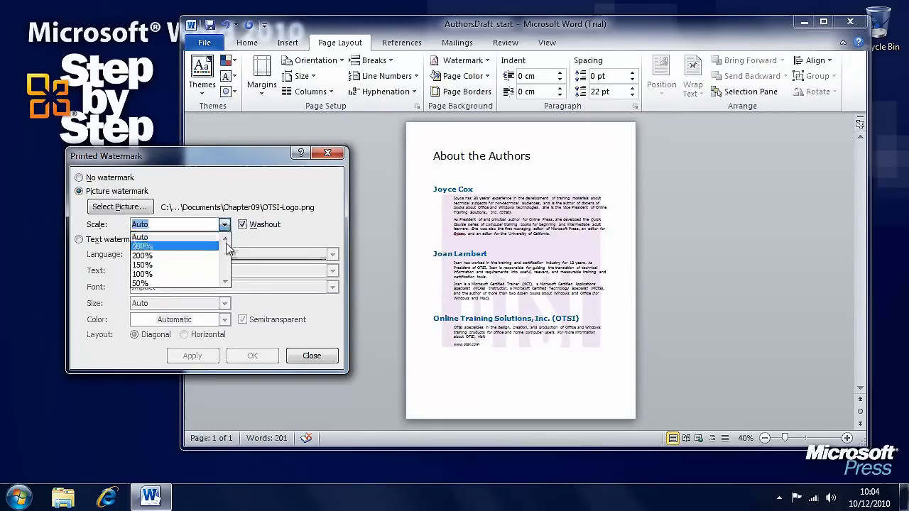
left_click(193, 255)
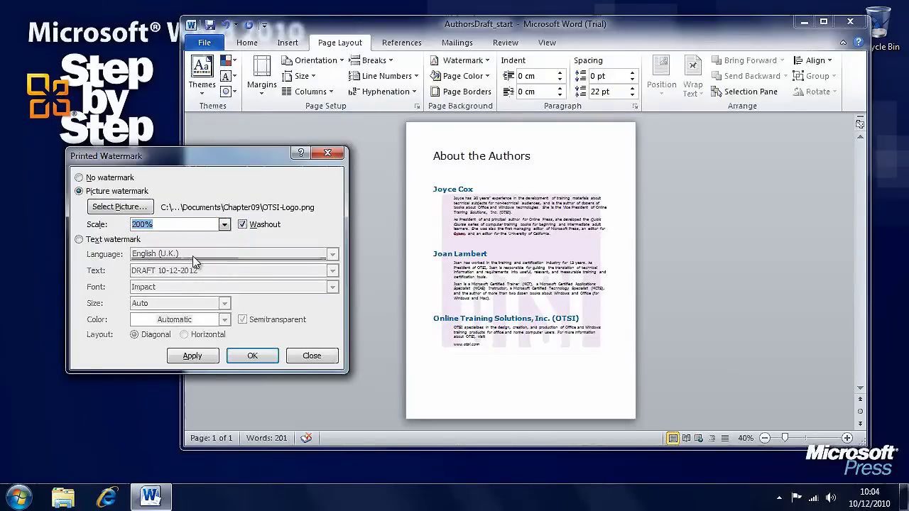
left_click(189, 357)
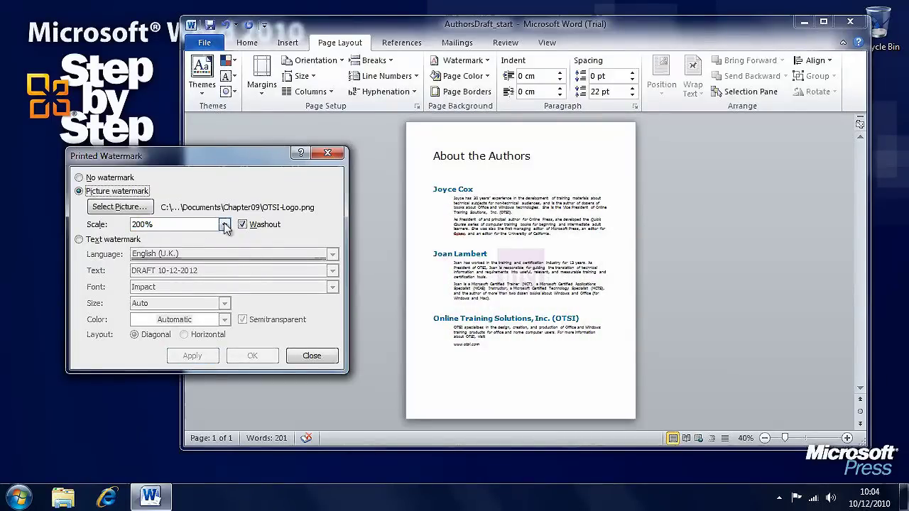
Reduce the logo watermark's scale to 150% and apply it
left_click(224, 224)
left_click(179, 266)
left_click(201, 356)
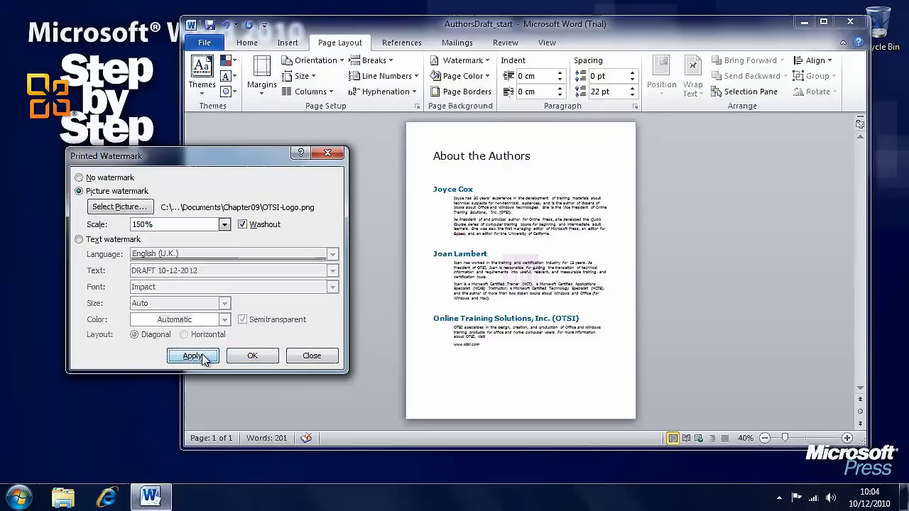
Apply the logo watermark without the washout effect, and reapply it with washout turned back on
left_click(242, 224)
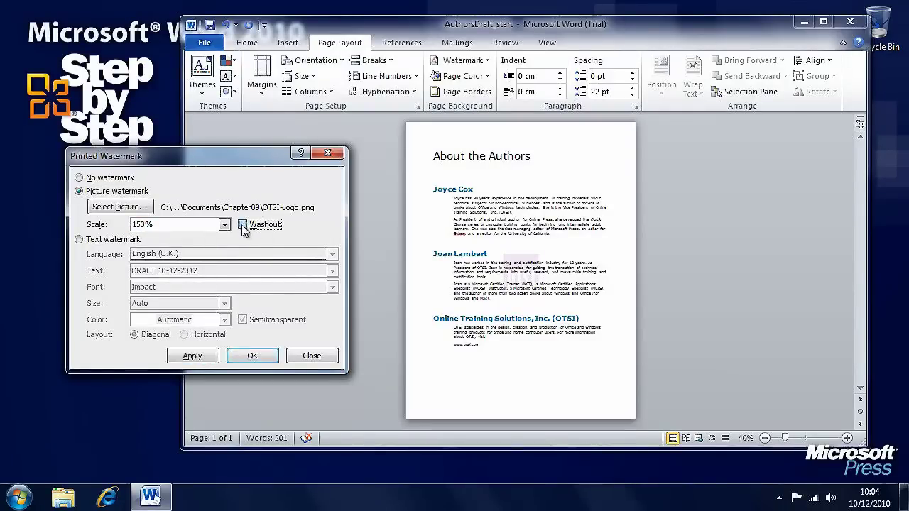
left_click(193, 357)
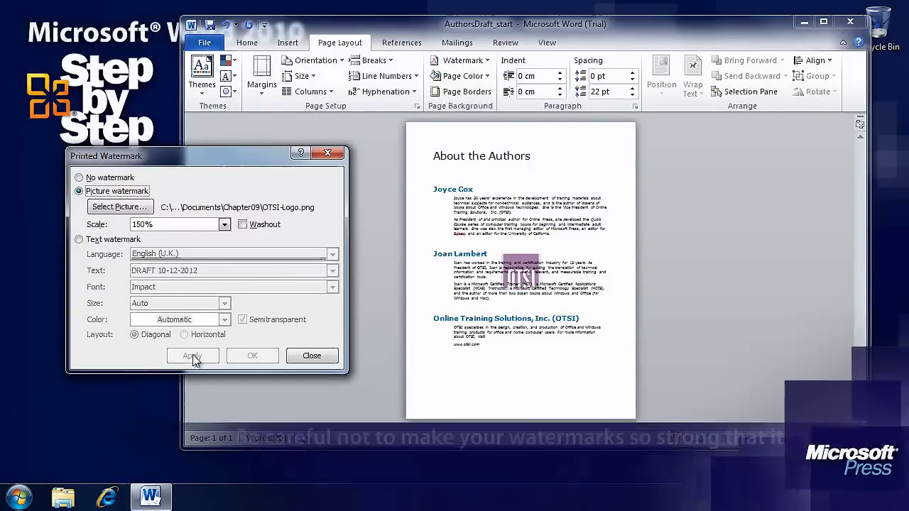
left_click(243, 225)
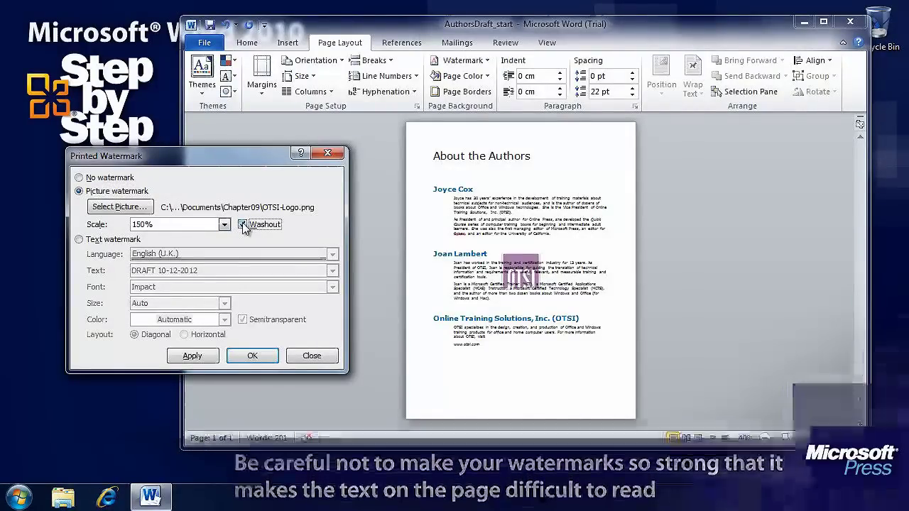
left_click(192, 358)
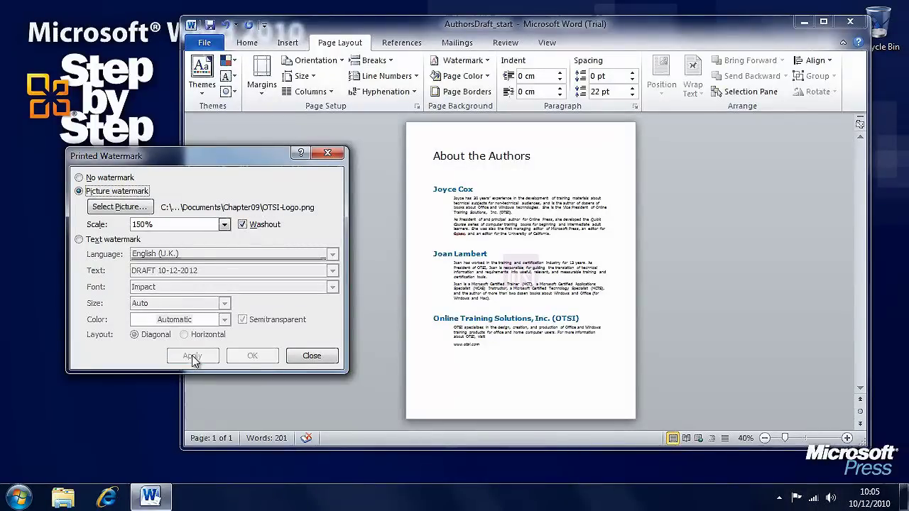
Set the logo watermark's scale back to 200%, apply it and close the watermark settings
left_click(224, 224)
left_click(176, 257)
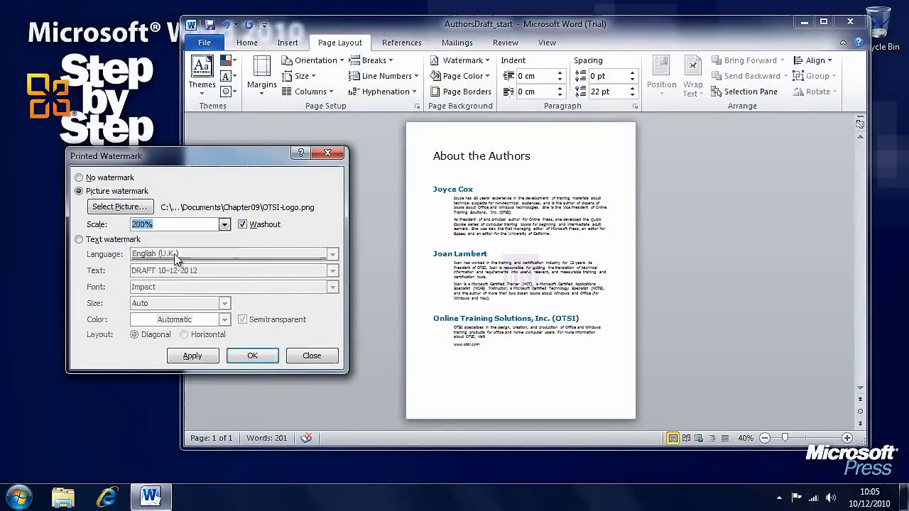
left_click(186, 355)
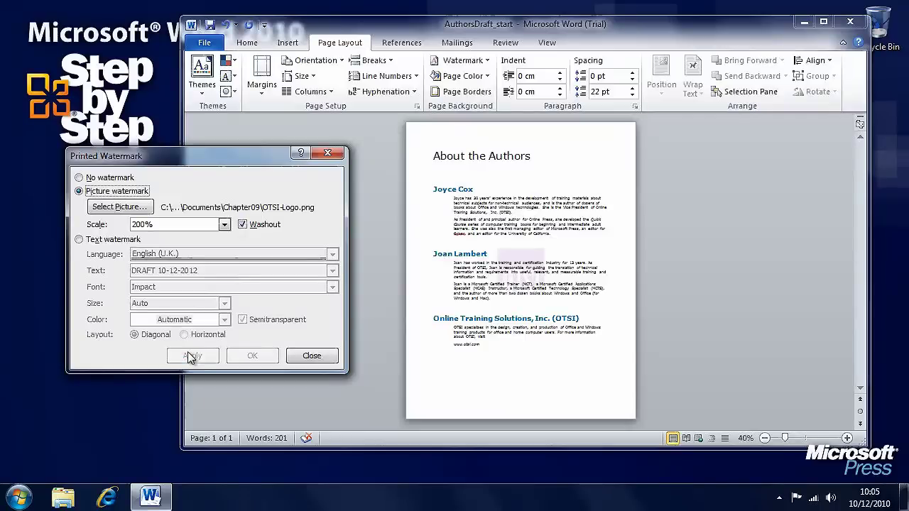
left_click(312, 356)
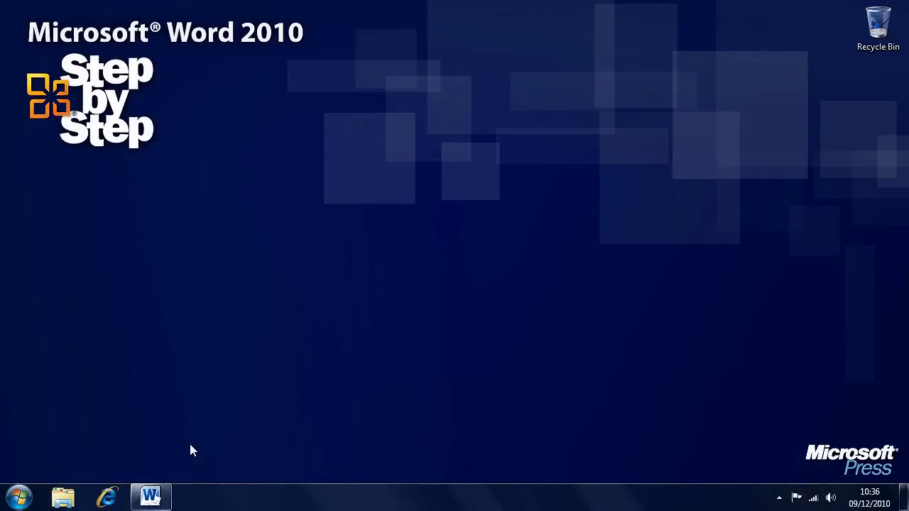
Bring up the Welcome_start document and tab to the price column after "Additional people:" in the Services list
left_click(151, 497)
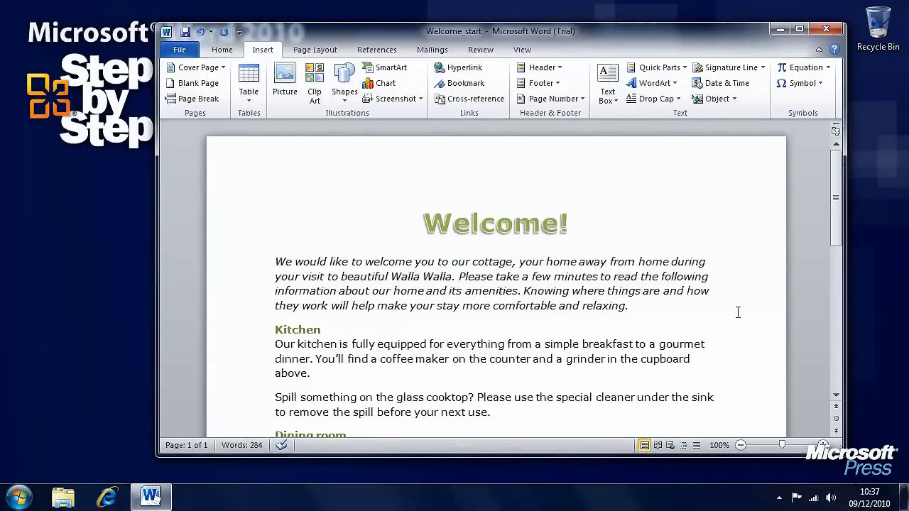
left_click_drag(835, 199, 834, 333)
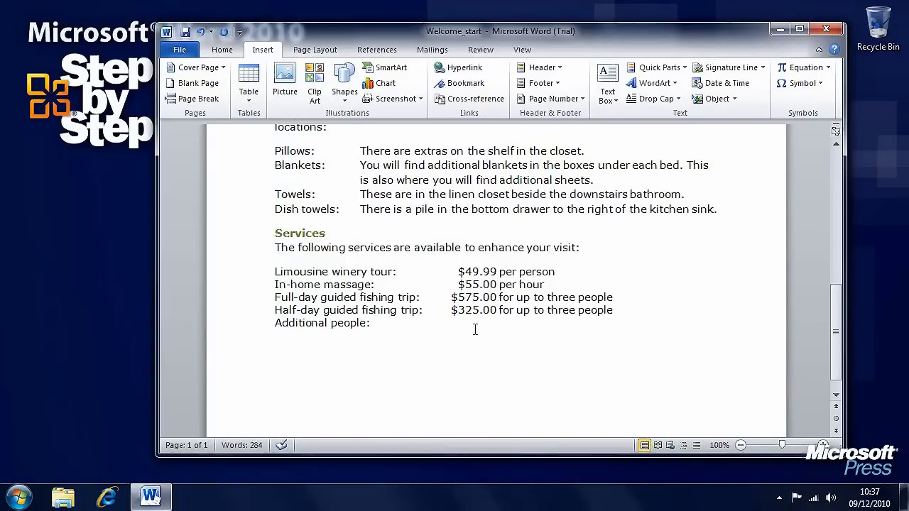
key("Tab")
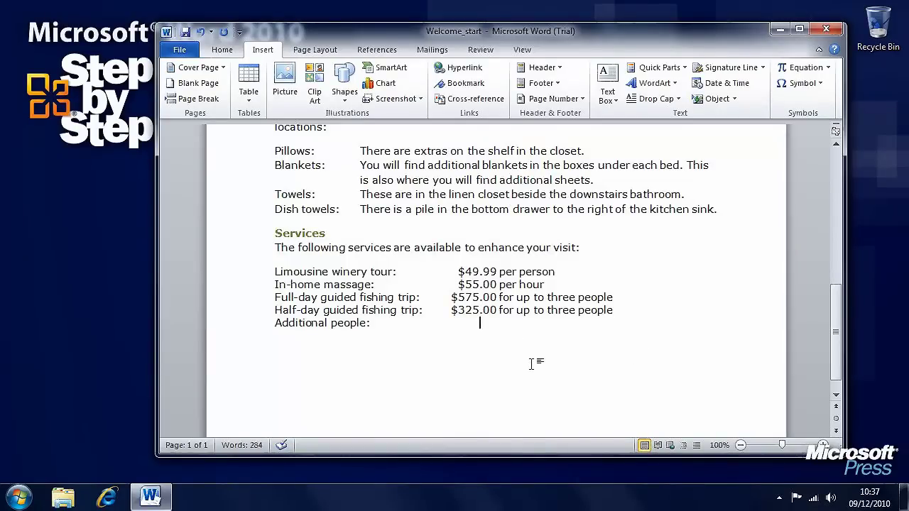
Open the full symbol list and look through the normal-text characters from Basic Latin to Letterlike Symbols
left_click(820, 86)
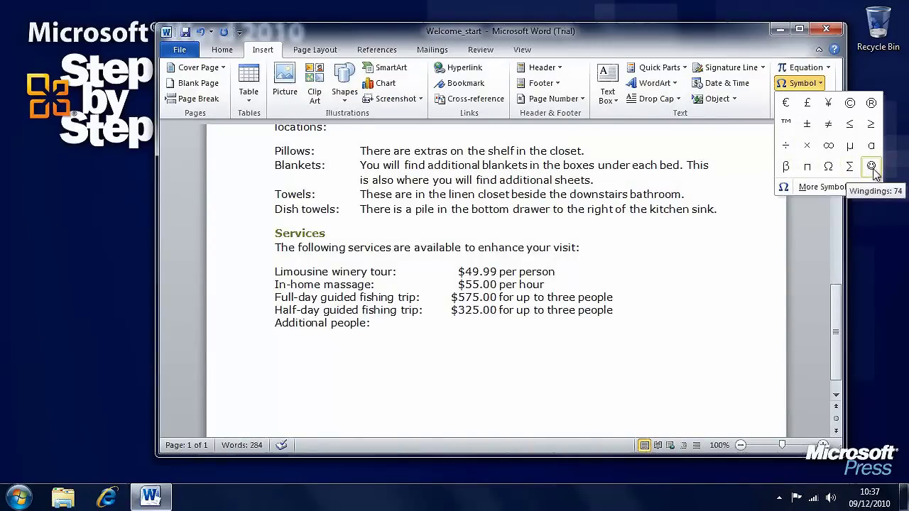
left_click(830, 186)
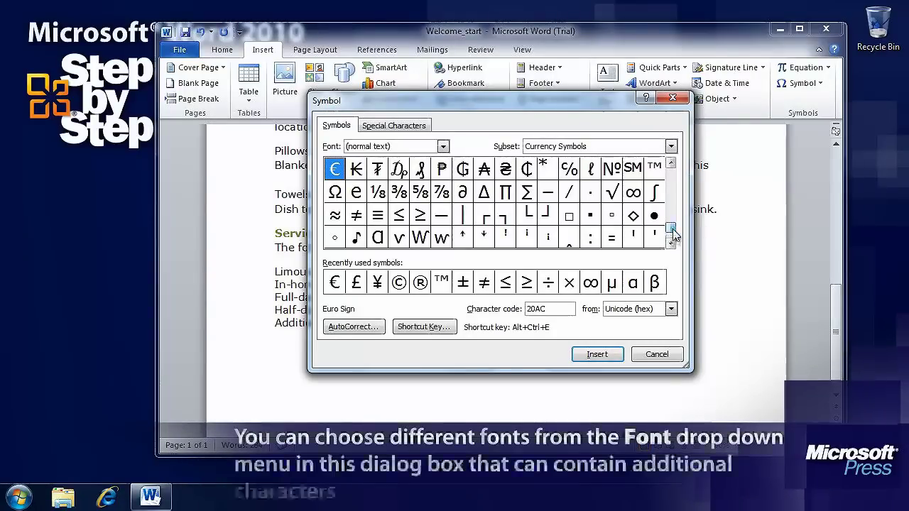
left_click_drag(673, 240, 674, 171)
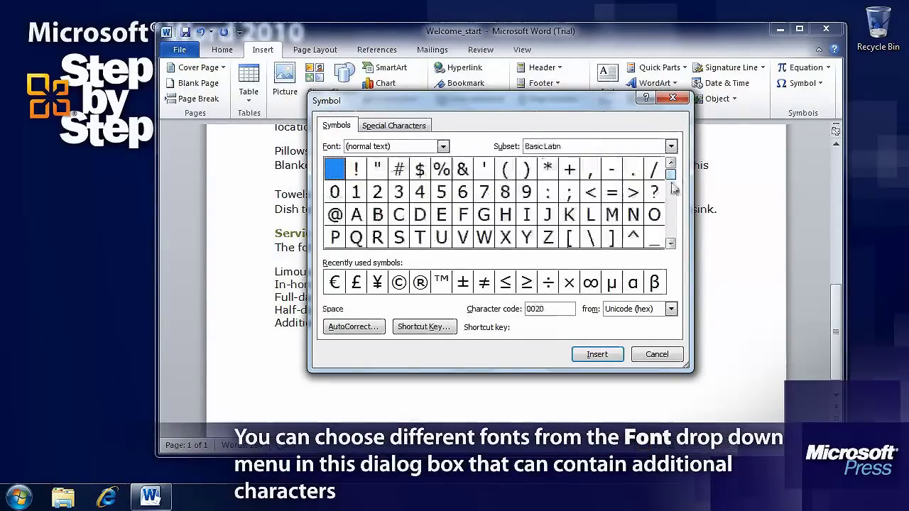
left_click(674, 234)
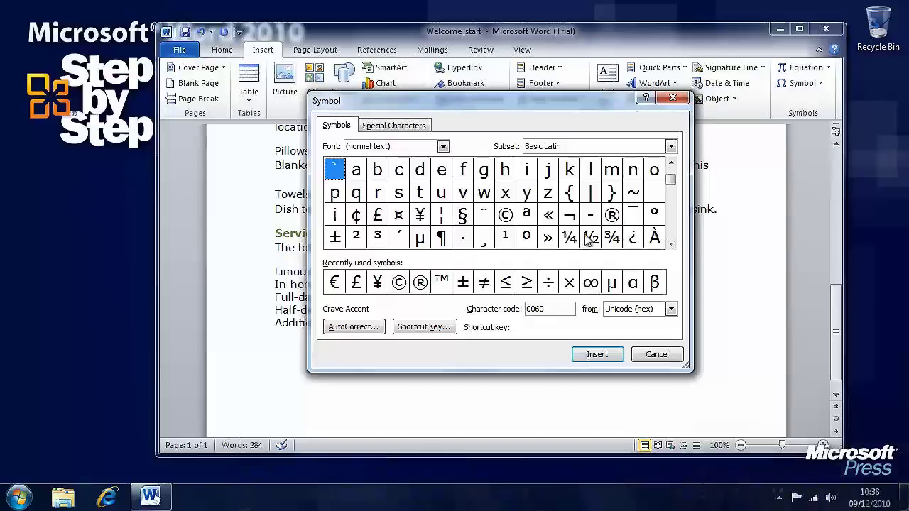
left_click(673, 240)
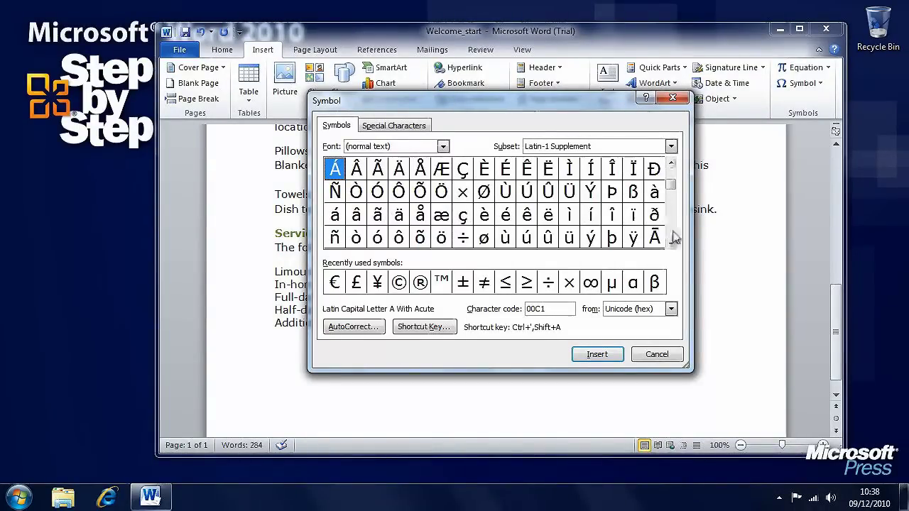
left_click(671, 244)
left_click(671, 244)
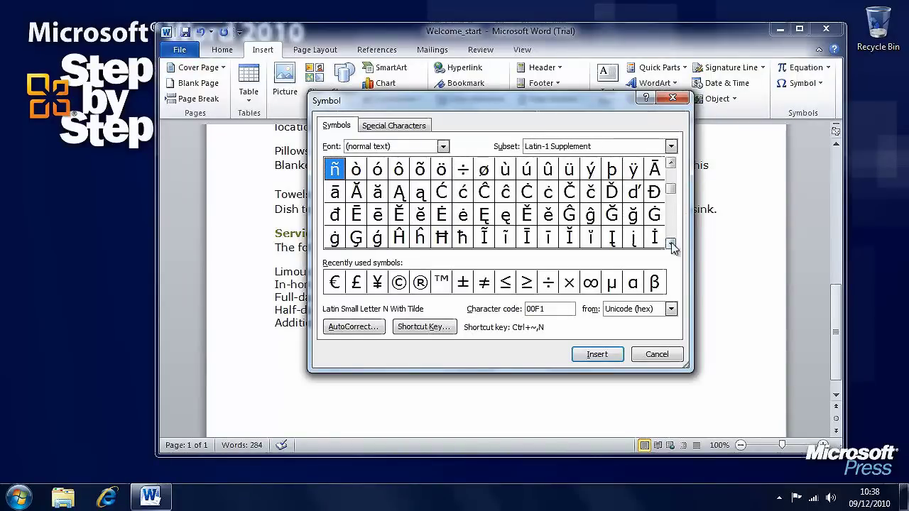
left_click(671, 244)
left_click(671, 243)
left_click(671, 243)
left_click(671, 243)
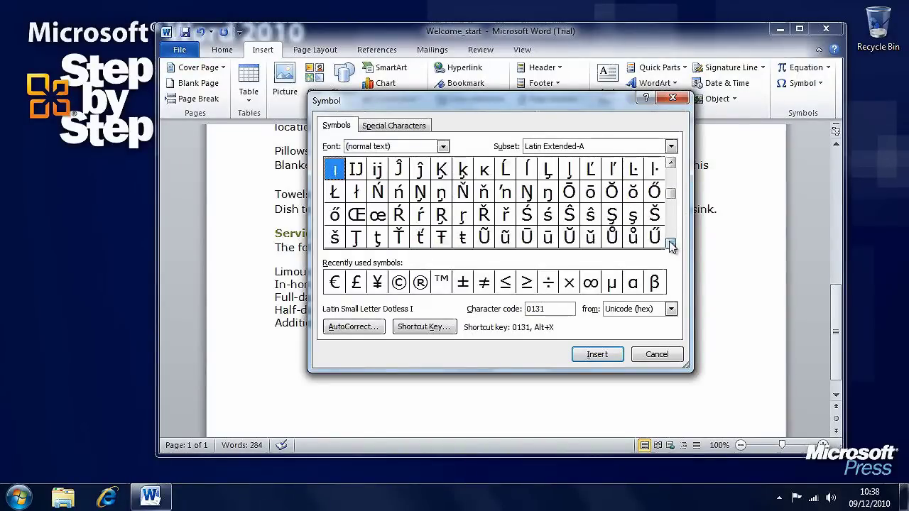
left_click(671, 243)
left_click(671, 244)
left_click(671, 244)
left_click(671, 243)
left_click(672, 243)
left_click(671, 244)
left_click(671, 244)
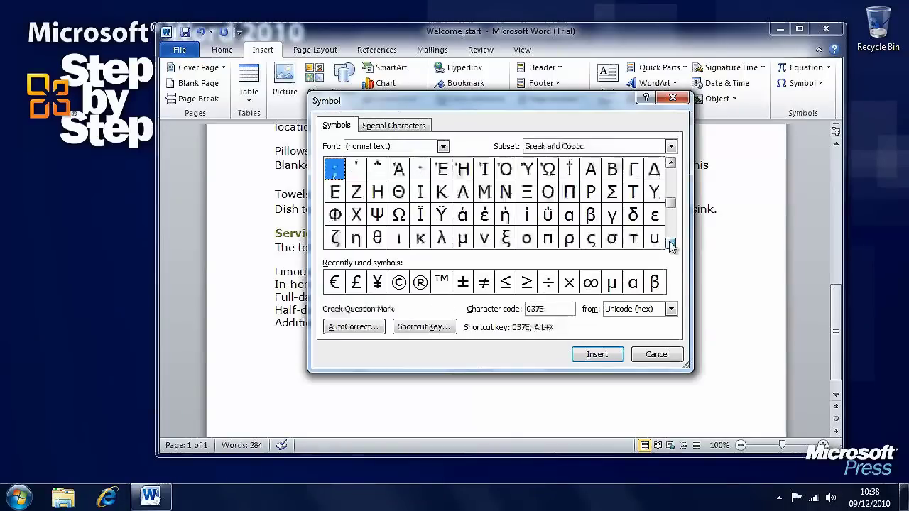
left_click(671, 244)
left_click(671, 244)
left_click(671, 243)
left_click(671, 243)
left_click(671, 243)
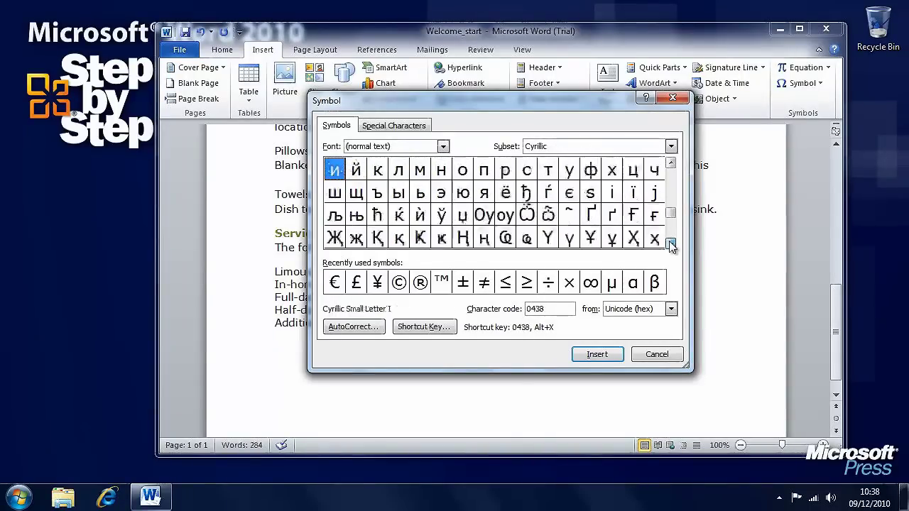
left_click(671, 244)
left_click(671, 243)
left_click(671, 244)
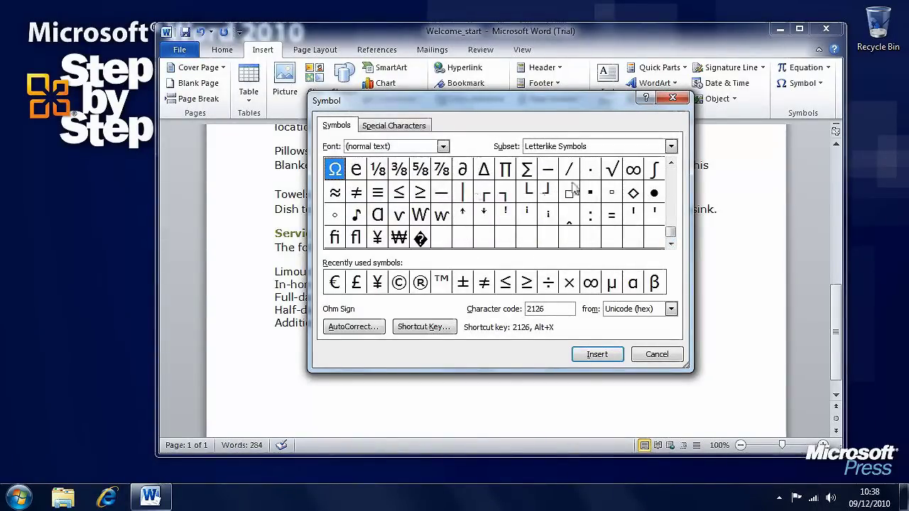
Insert the Euro Sign from the Currency Symbols subset in the "Additional people:" price column and close the symbol list
left_click(671, 164)
left_click(671, 163)
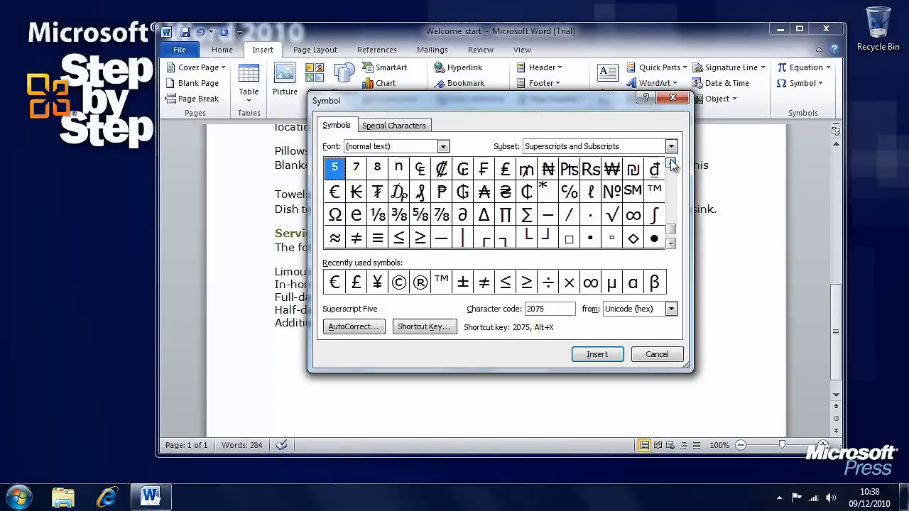
left_click(338, 193)
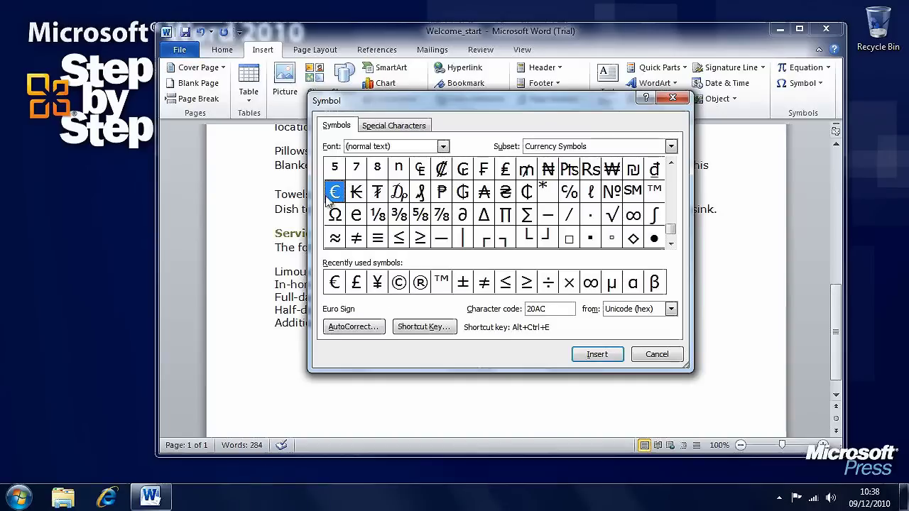
left_click(597, 354)
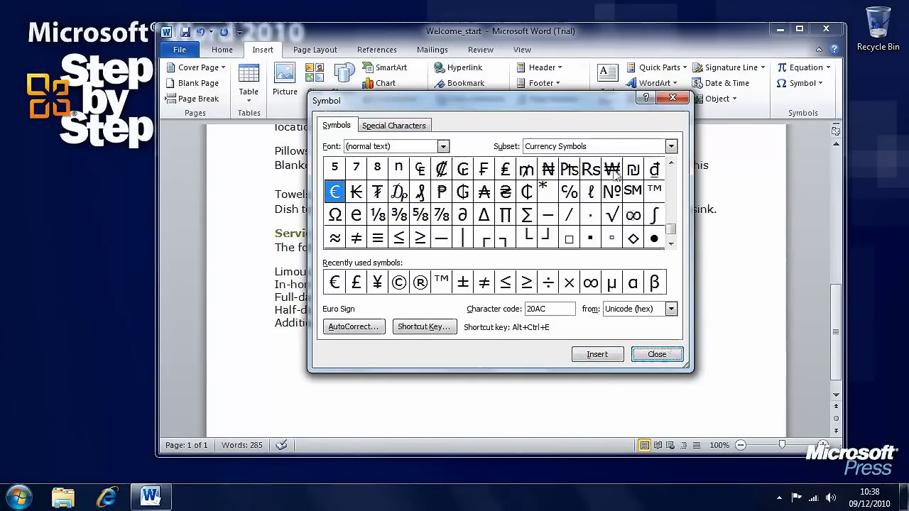
mouse_move(598, 103)
left_mouse_down()
mouse_move(227, 112)
mouse_move(611, 103)
left_mouse_up()
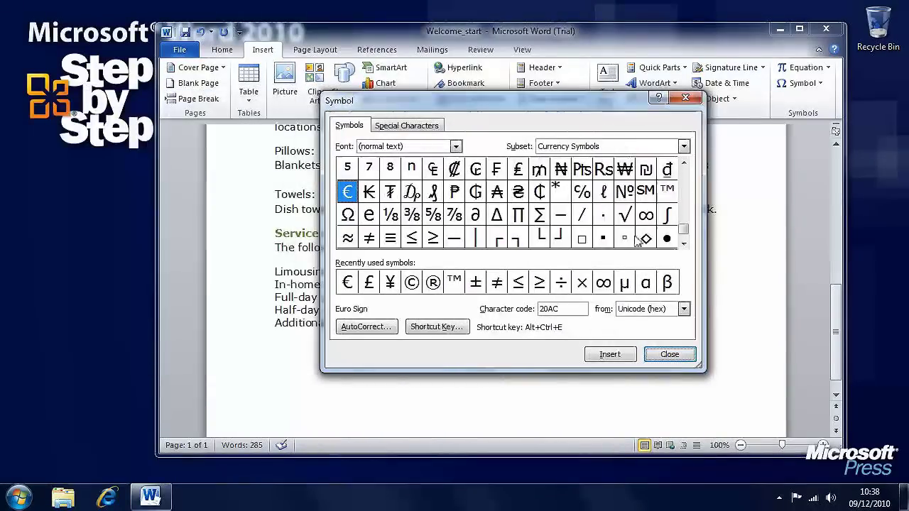
left_click(669, 355)
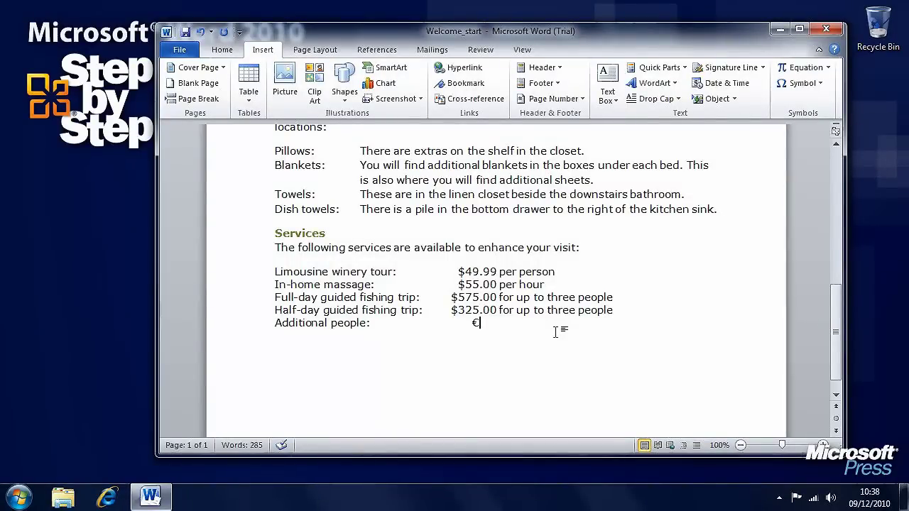
Complete the "Additional people:" price after the euro sign with the text "675.00 For our European Venue"
type("675")
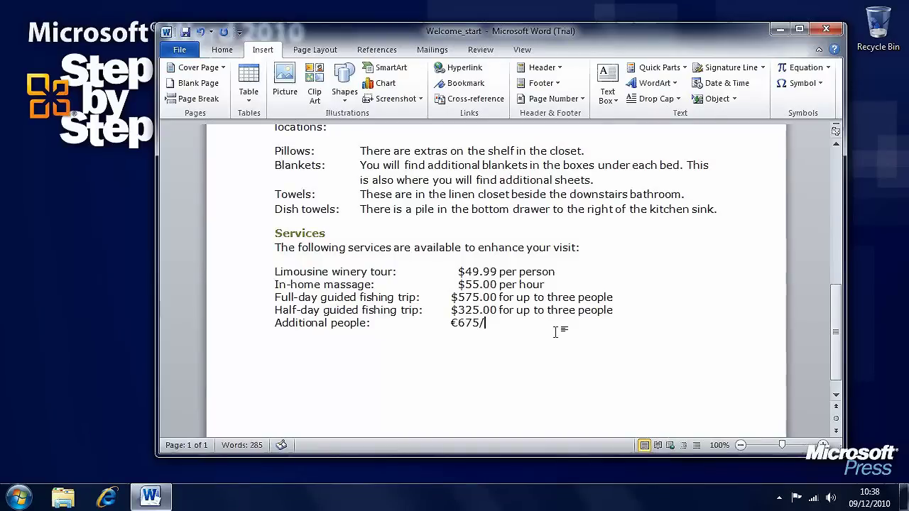
type(".00 For our ")
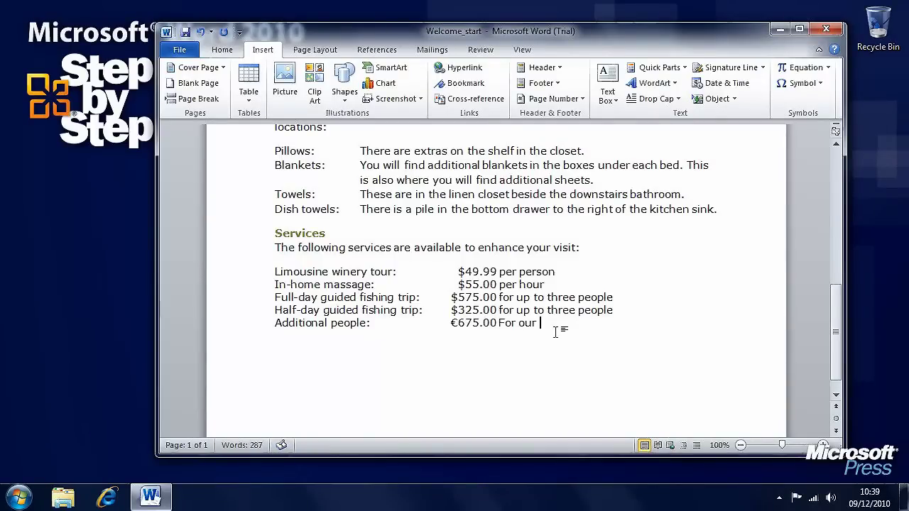
type("European")
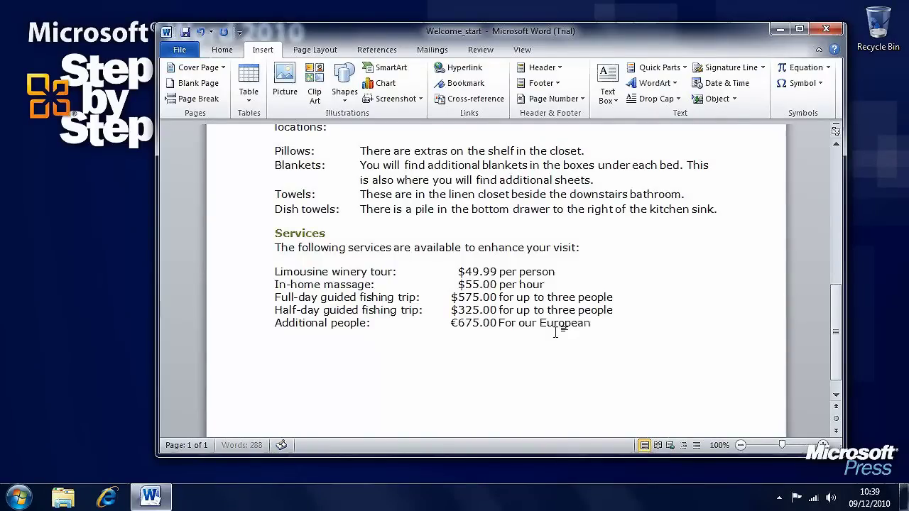
type(" Venue")
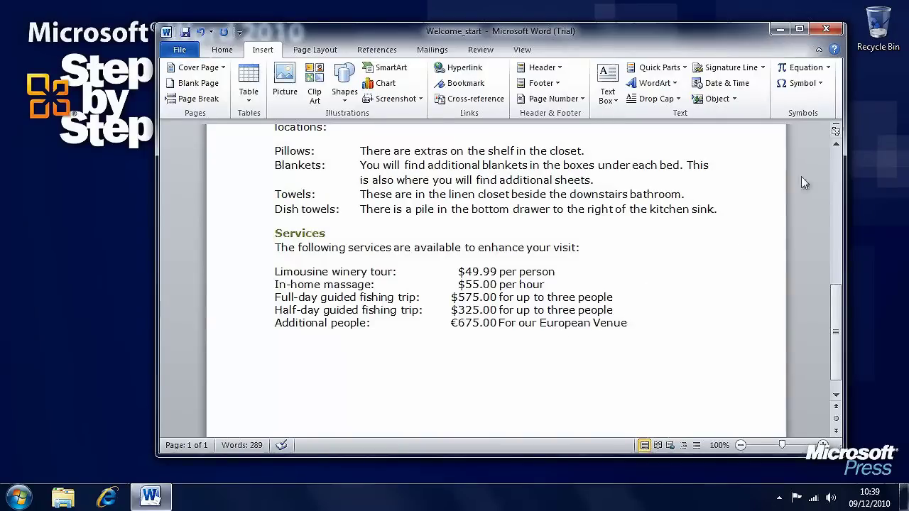
Look through the special characters, insert an Em Dash after "European Venue" and close the symbol list
left_click(801, 83)
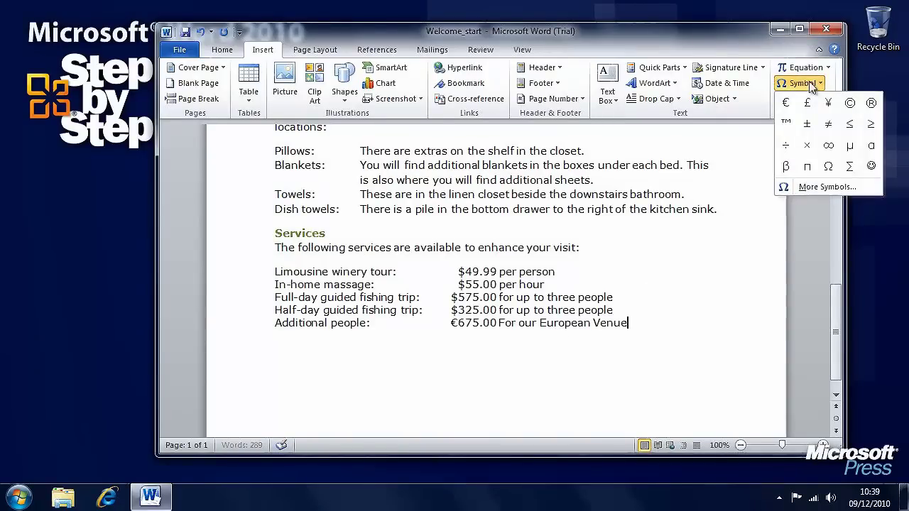
left_click(810, 187)
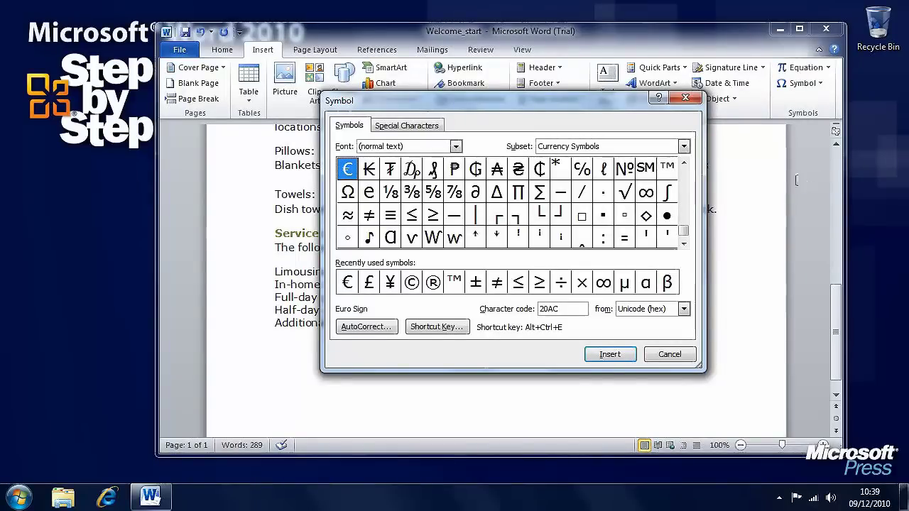
left_click(426, 126)
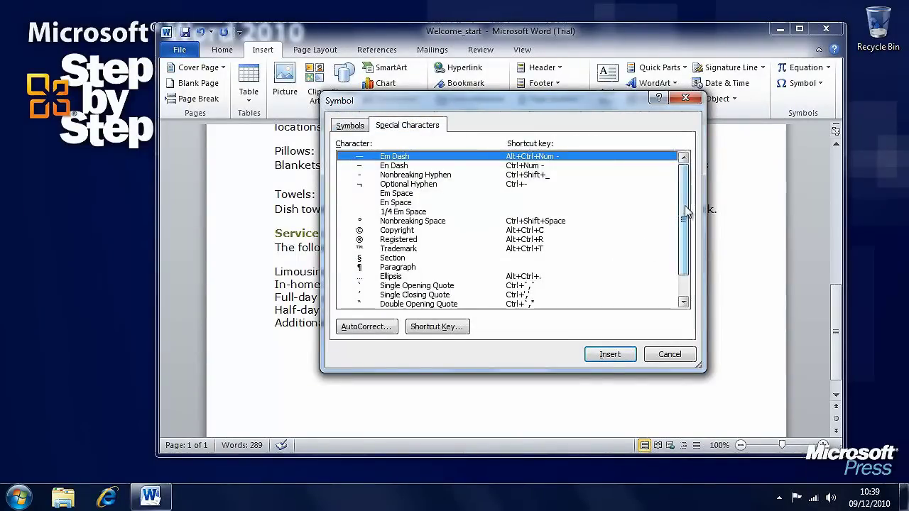
left_click_drag(685, 213, 686, 233)
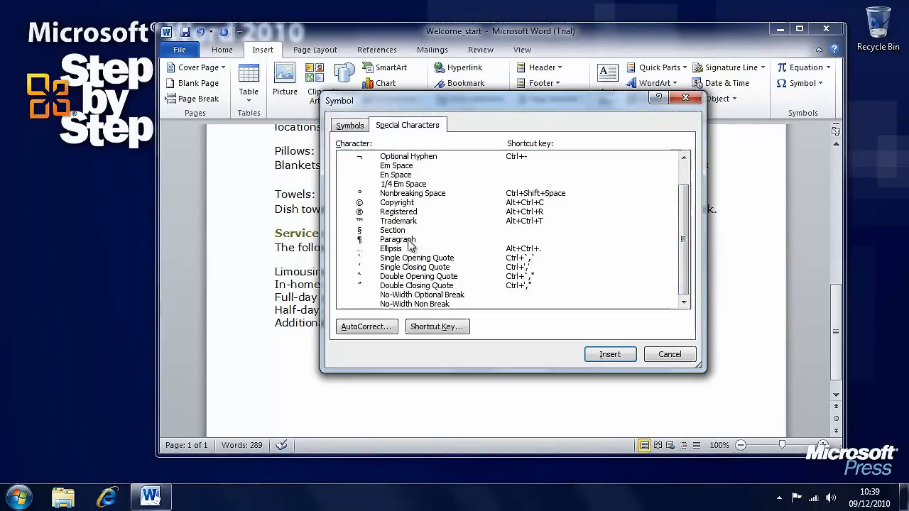
left_click_drag(686, 264, 688, 244)
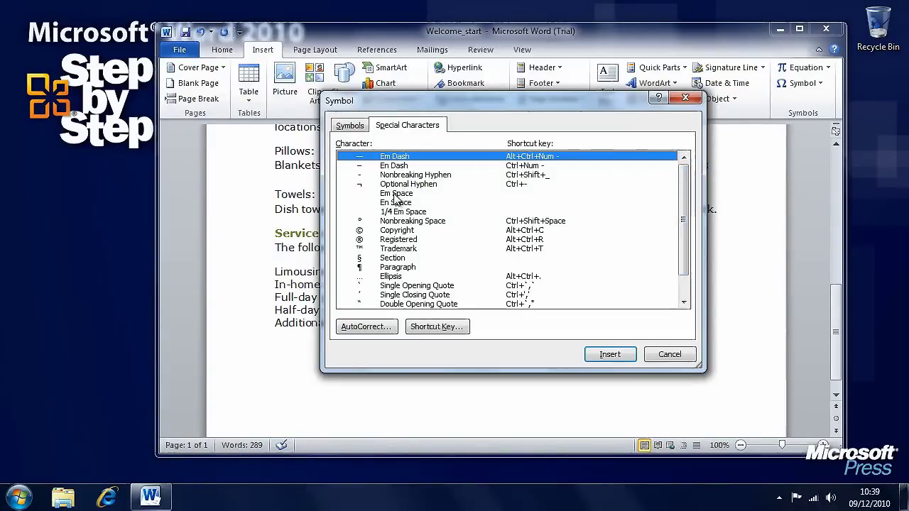
left_click(609, 358)
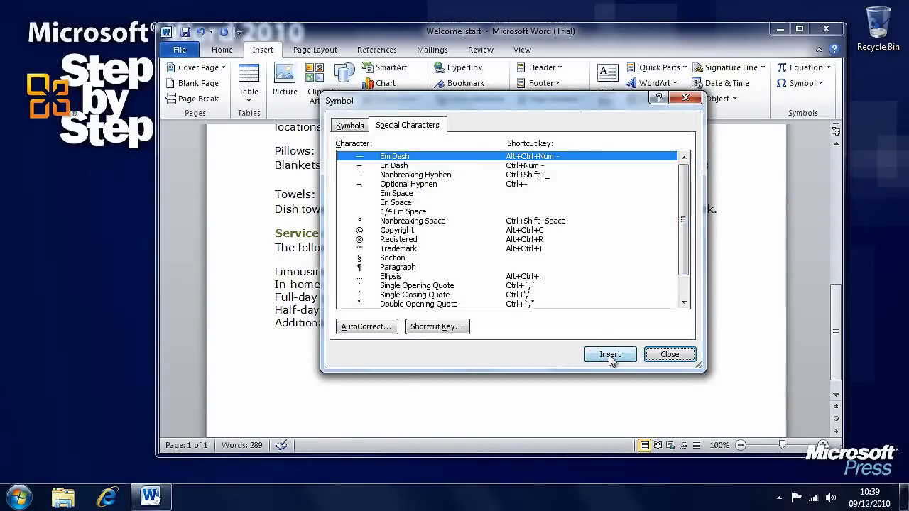
left_click(669, 355)
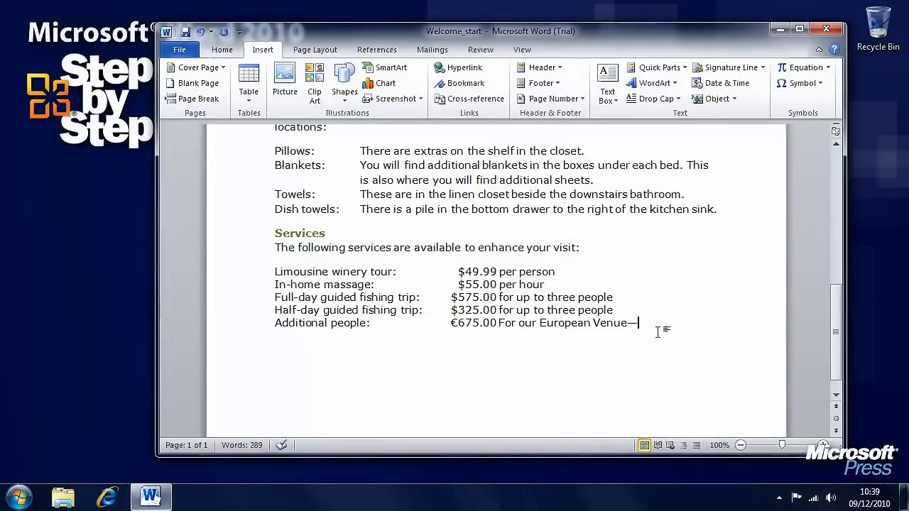
Delete the em dash after "European Venue" and add two new lines below the Services list
key("BackSpace")
key("Return")
key("Return")
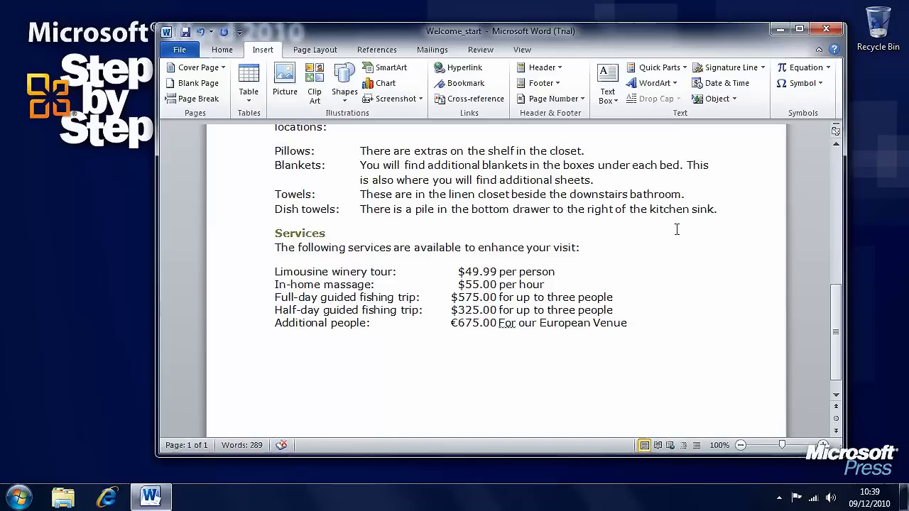
Insert the built-in Fourier Series equation on the empty line below the Services list, and undo the insertion
left_click(829, 67)
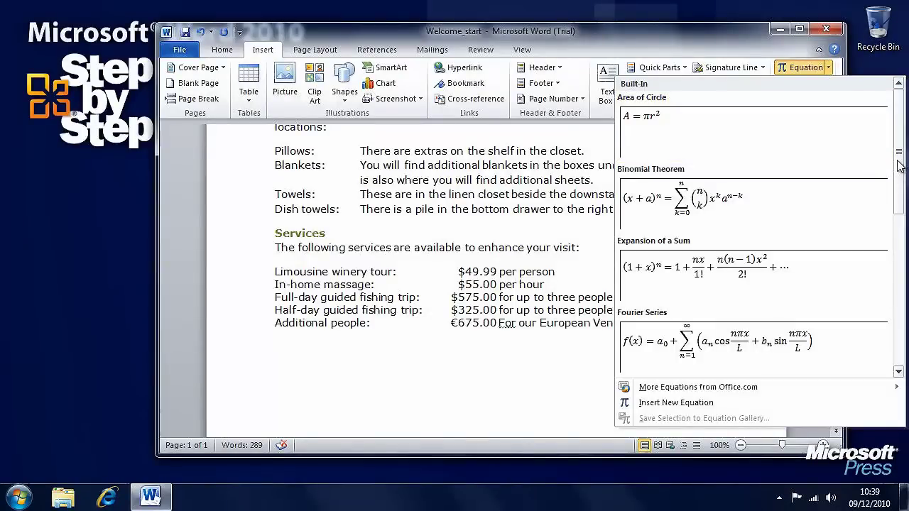
scroll(899, 213, "down", 2)
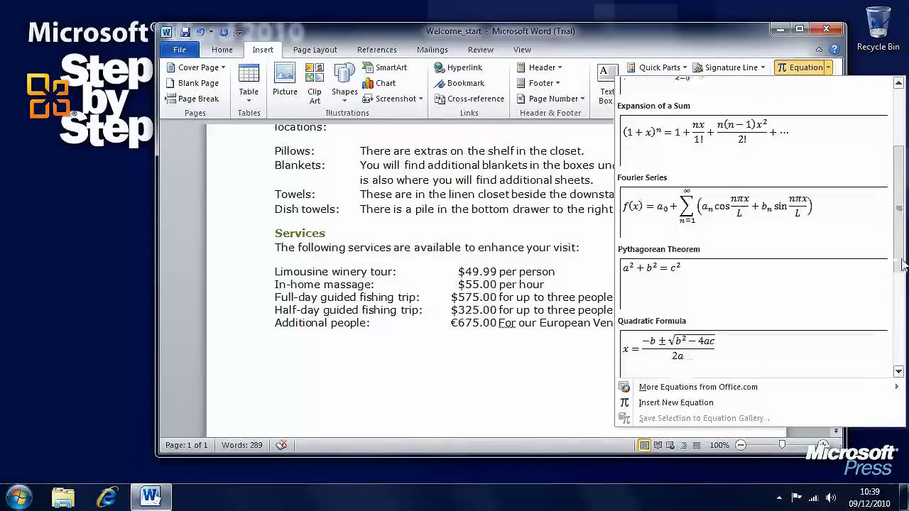
left_click_drag(901, 264, 905, 280)
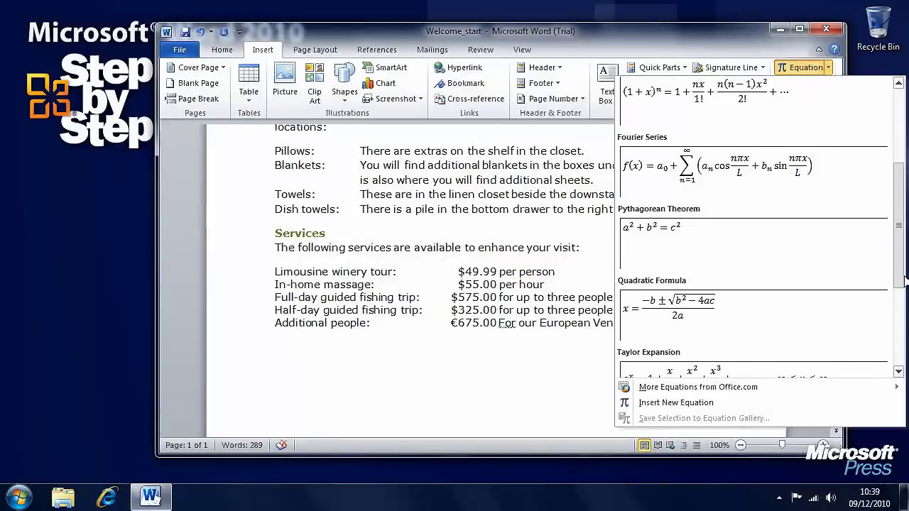
left_click(715, 171)
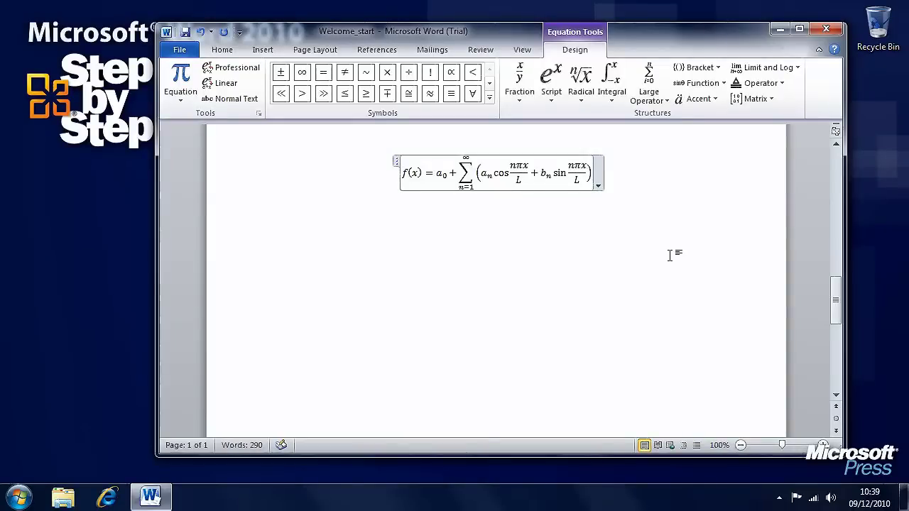
key("ctrl+Return")
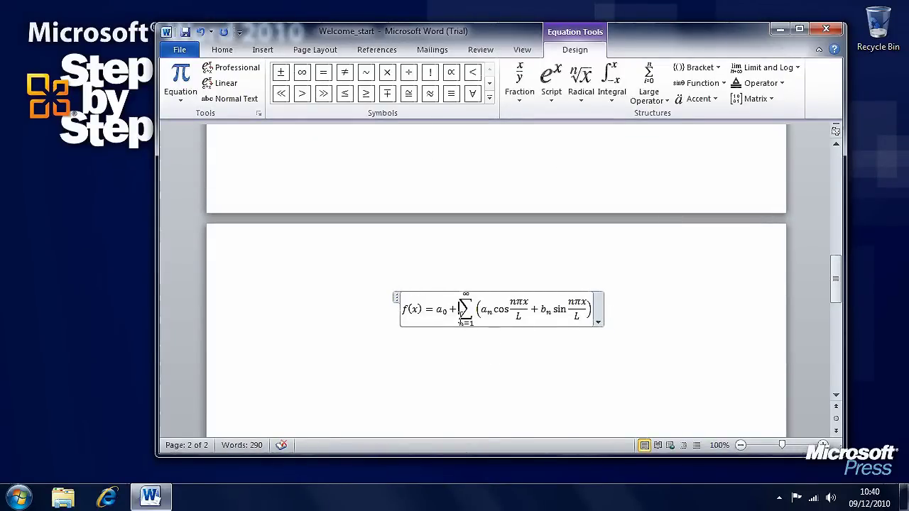
left_click(201, 33)
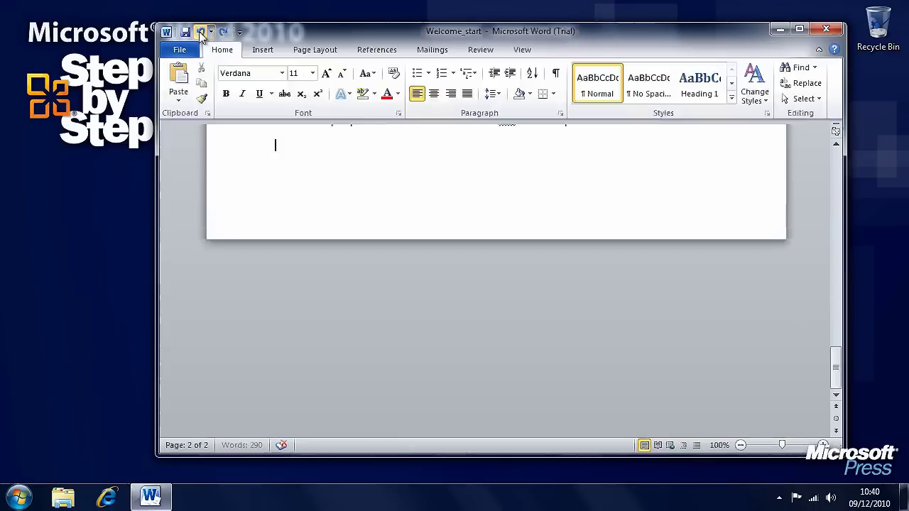
Insert a new blank equation on the empty line below the Services list
left_click(262, 51)
scroll(405, 260, "up", 4)
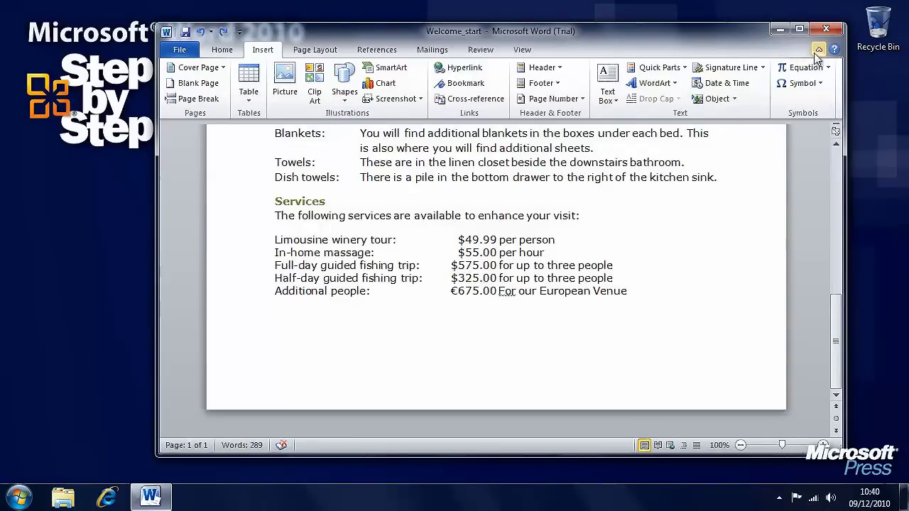
left_click(828, 69)
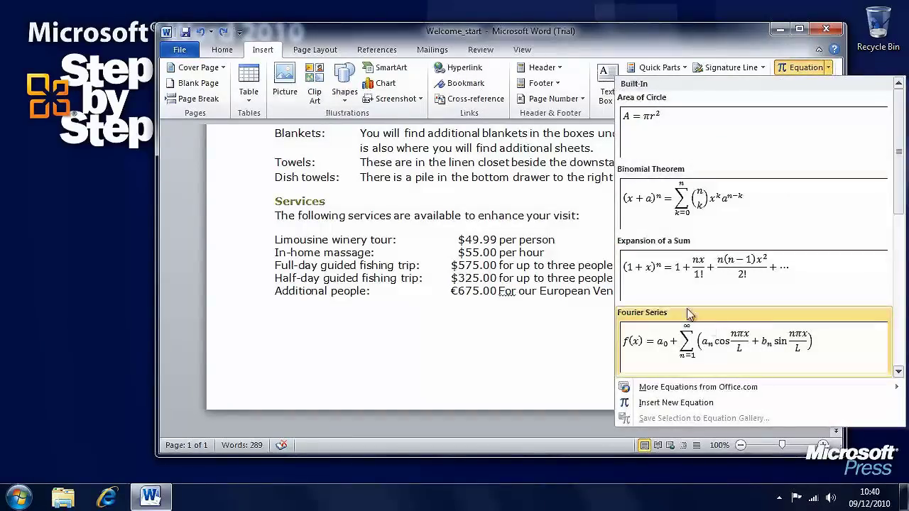
mouse_move(761, 392)
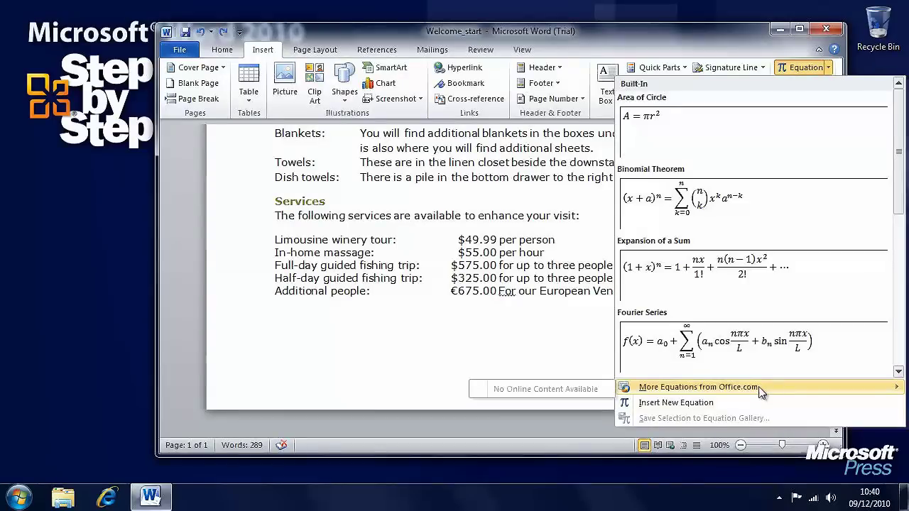
left_click(675, 402)
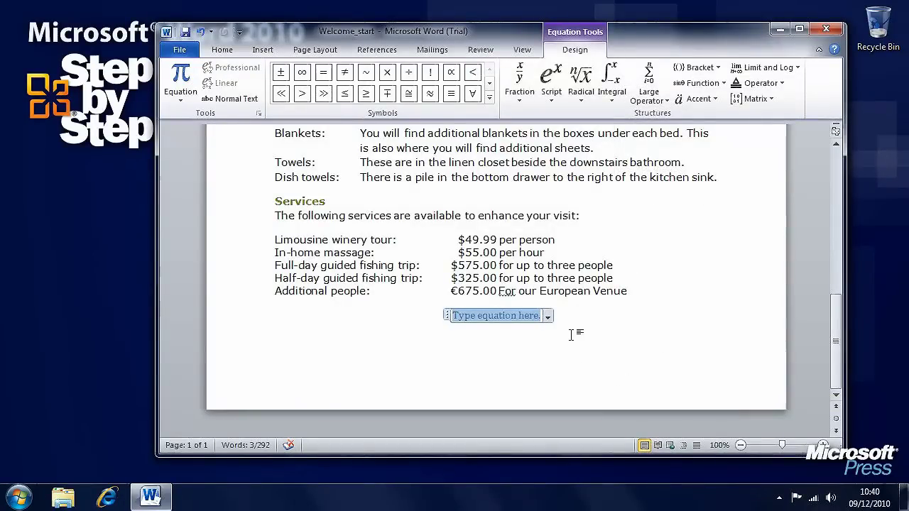
Add a stacked fraction to the blank equation with numerator a and denominator b
left_click(522, 99)
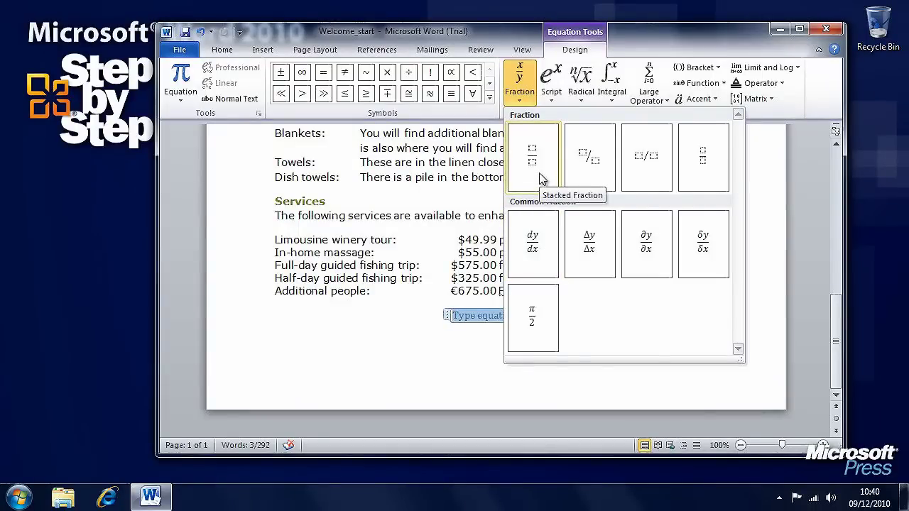
left_click(540, 178)
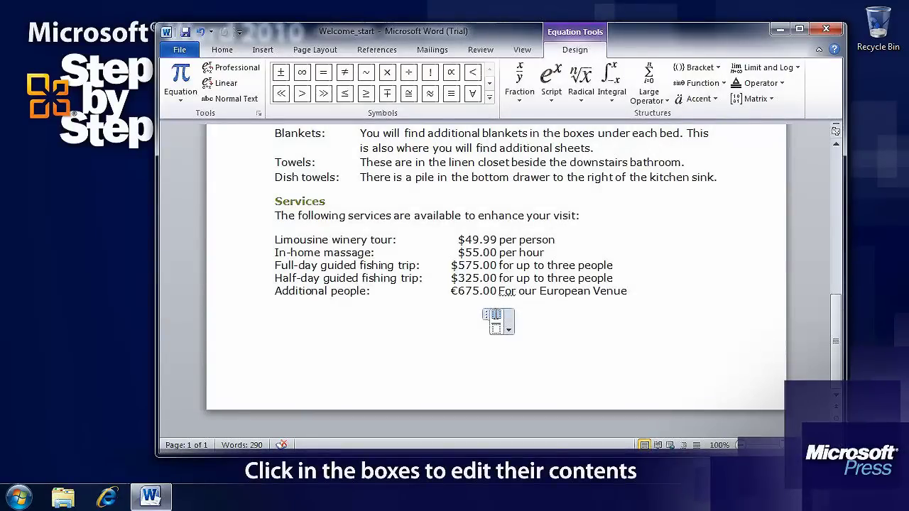
type("a")
type("b")
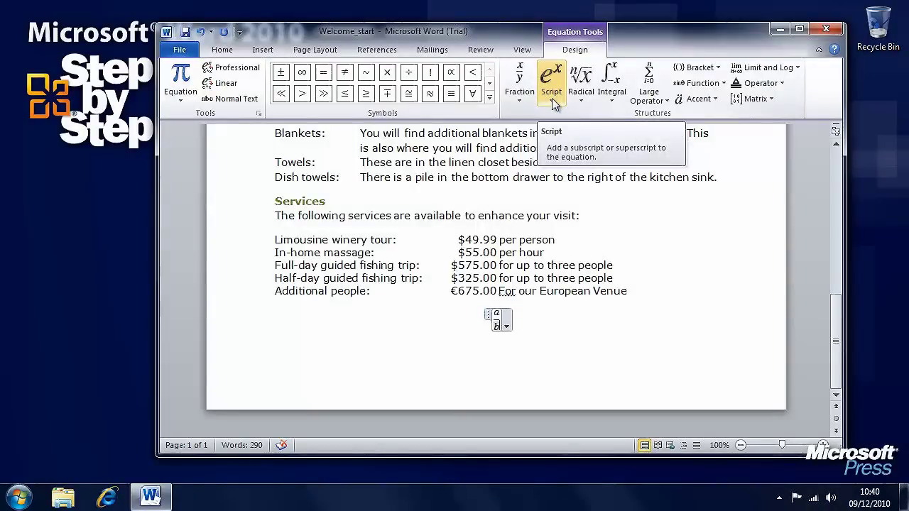
Add a simple integral of 4 after b in the fraction's denominator and leave the equation
left_click(611, 79)
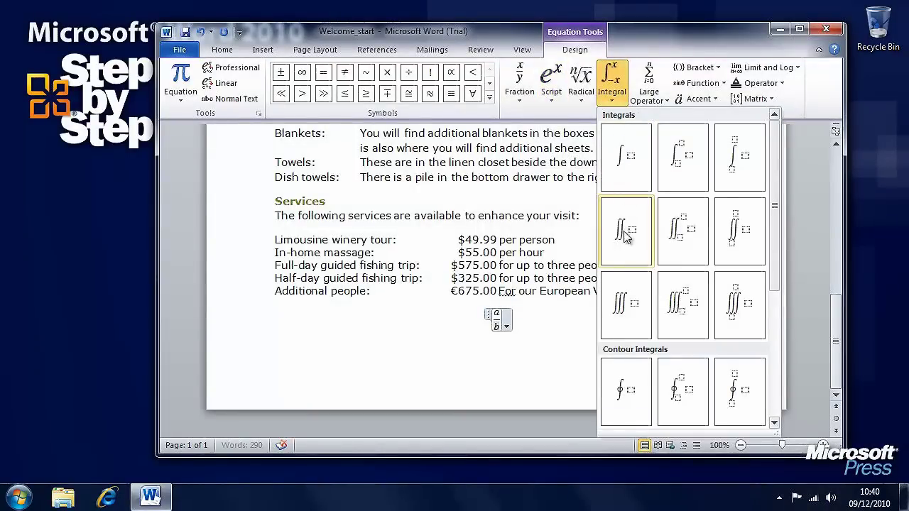
left_click(632, 174)
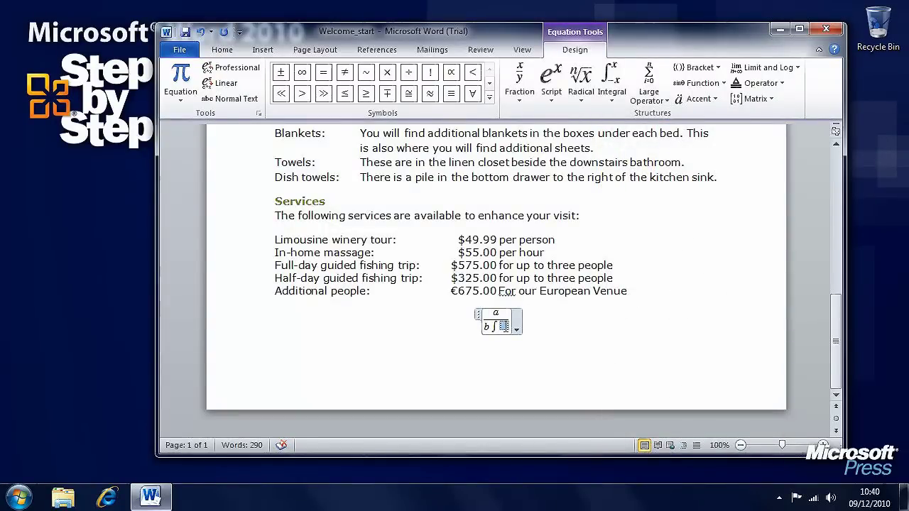
type("4")
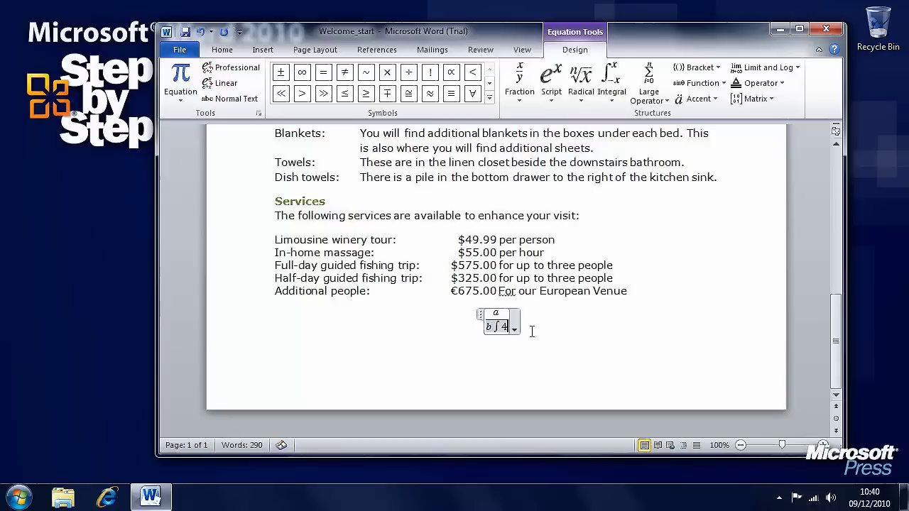
left_click(533, 330)
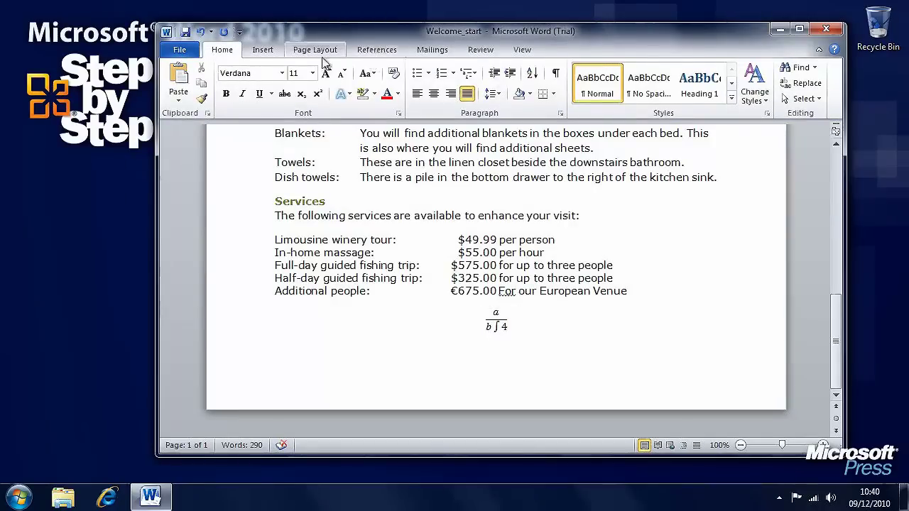
Reopen the equation for editing and insert a greater-than symbol from the Basic Math symbols after the fraction
left_click(263, 49)
left_click(806, 69)
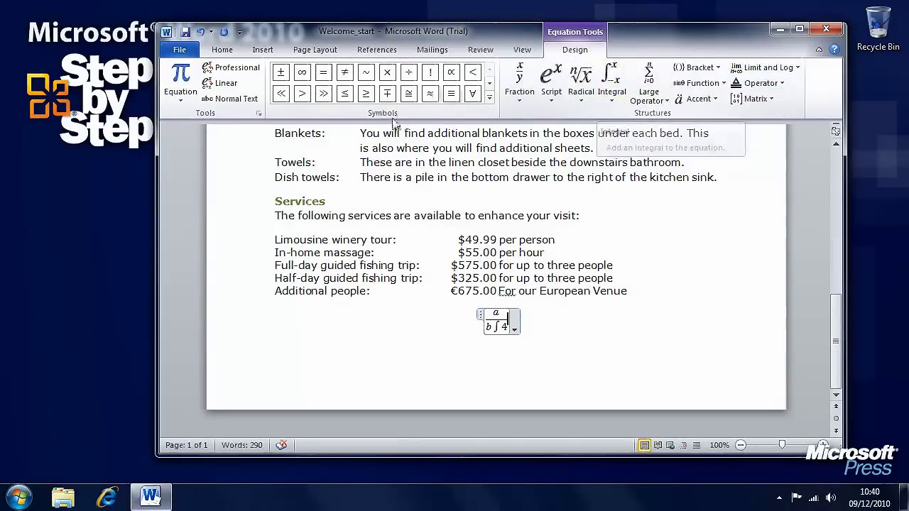
left_click(489, 102)
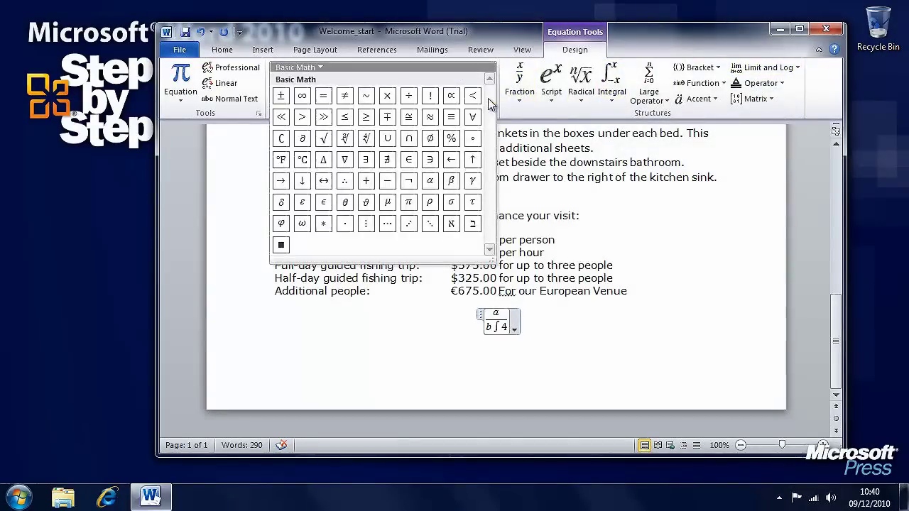
left_click(302, 117)
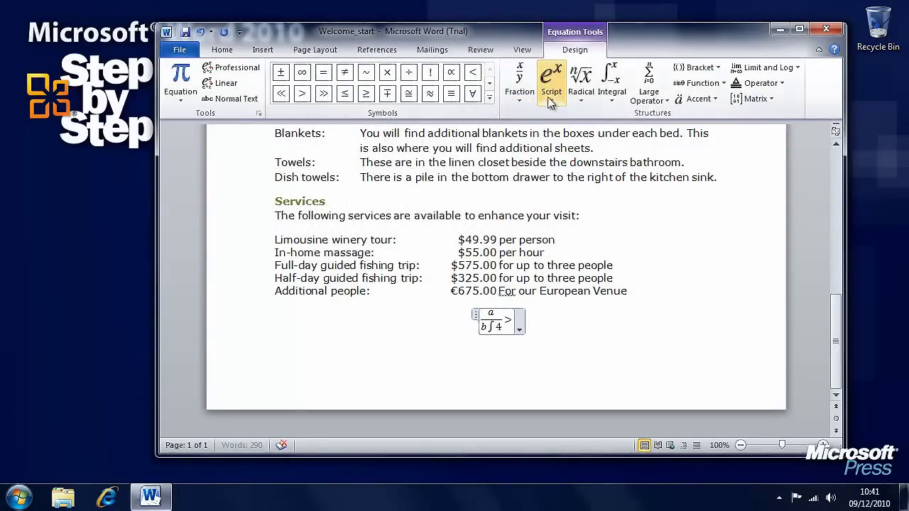
Add a square root of g after the greater-than sign in the equation
left_click(581, 98)
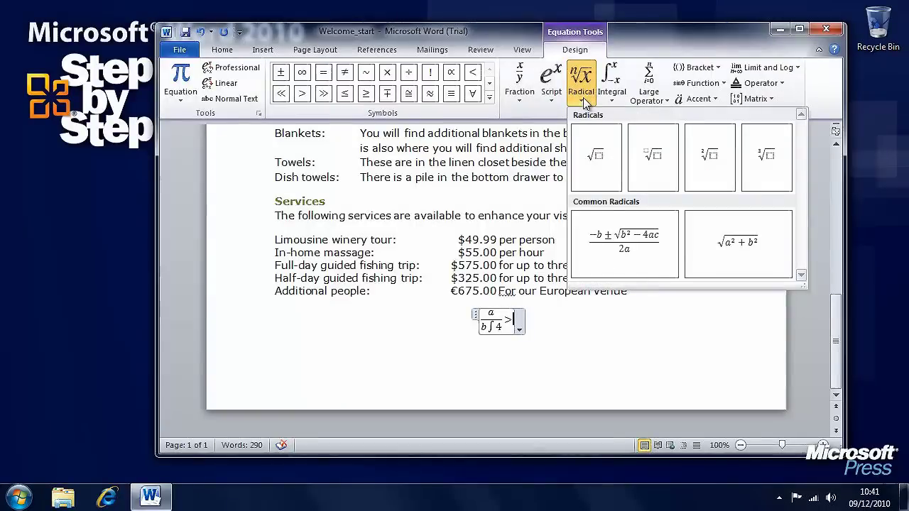
left_click(596, 158)
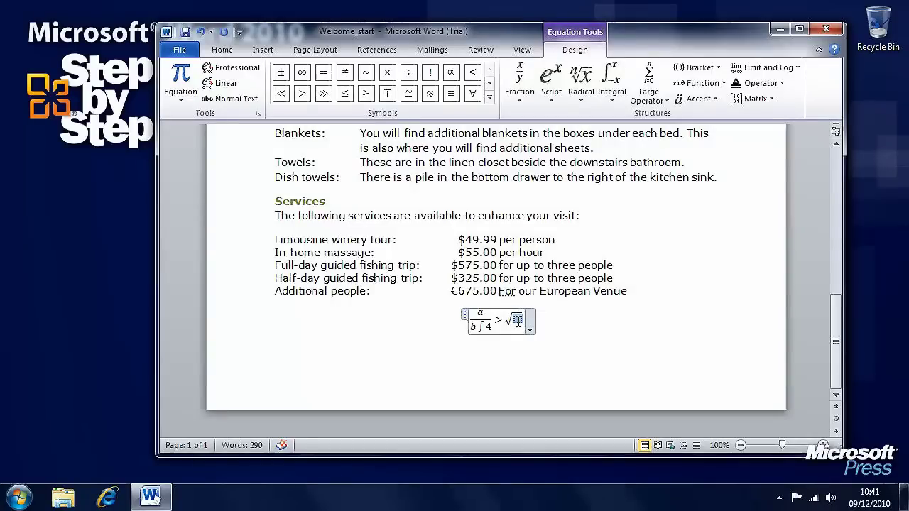
type("g")
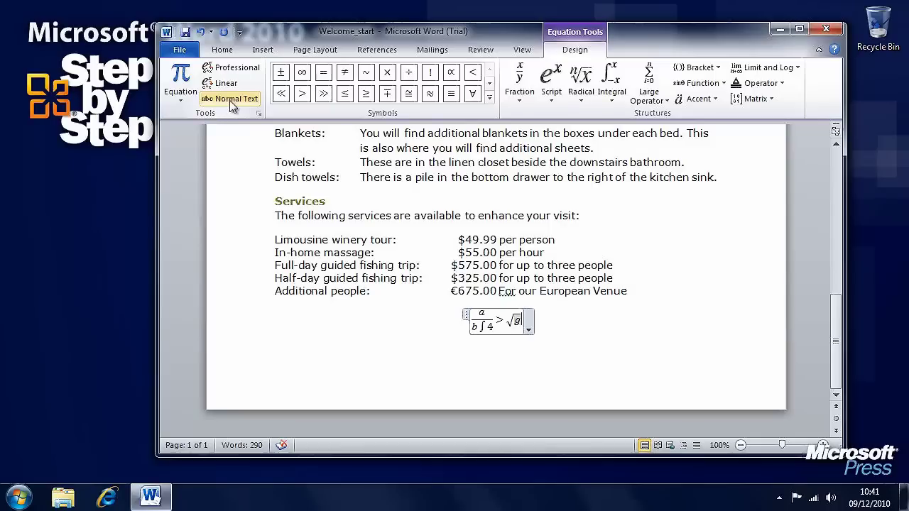
Examine the built-in equations and the Large Operator, Bracket, Function, Accent, Limit and Log, Operator and Matrix structures
left_click(173, 98)
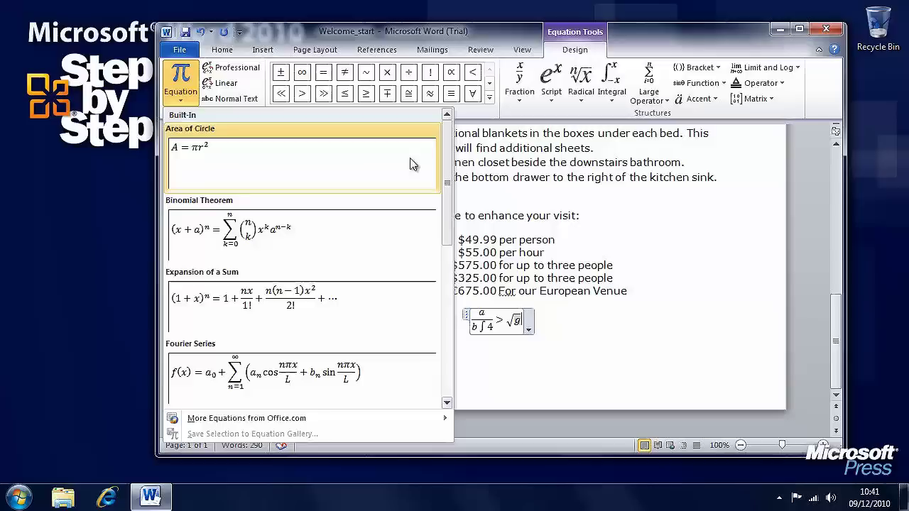
scroll(441, 163, "down", 5)
scroll(451, 154, "up", 5)
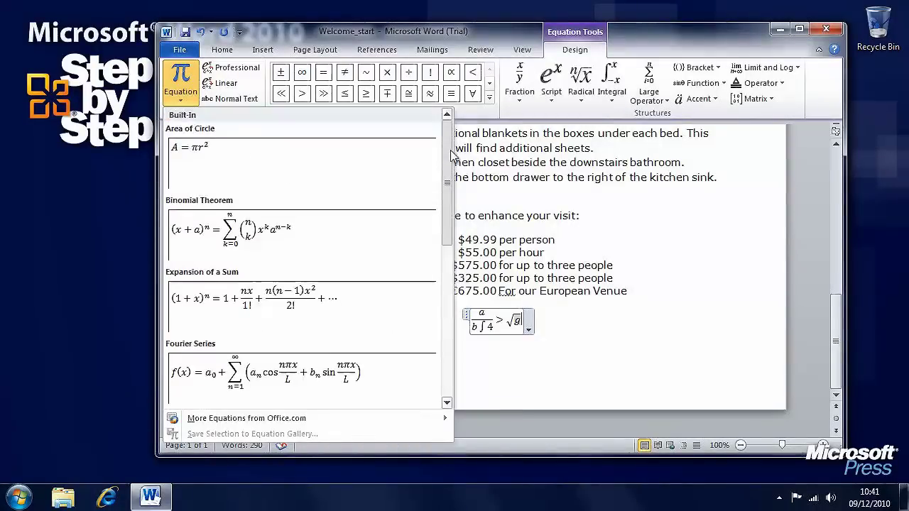
left_click(180, 80)
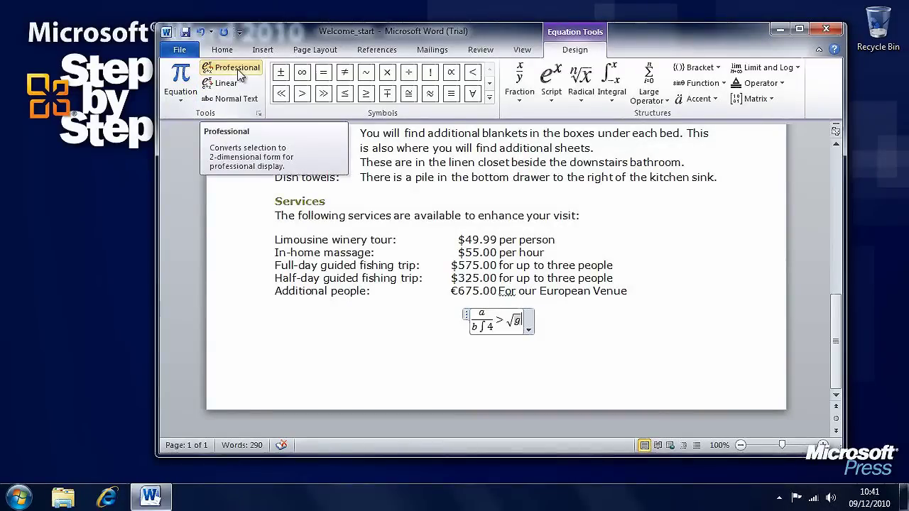
left_click(650, 98)
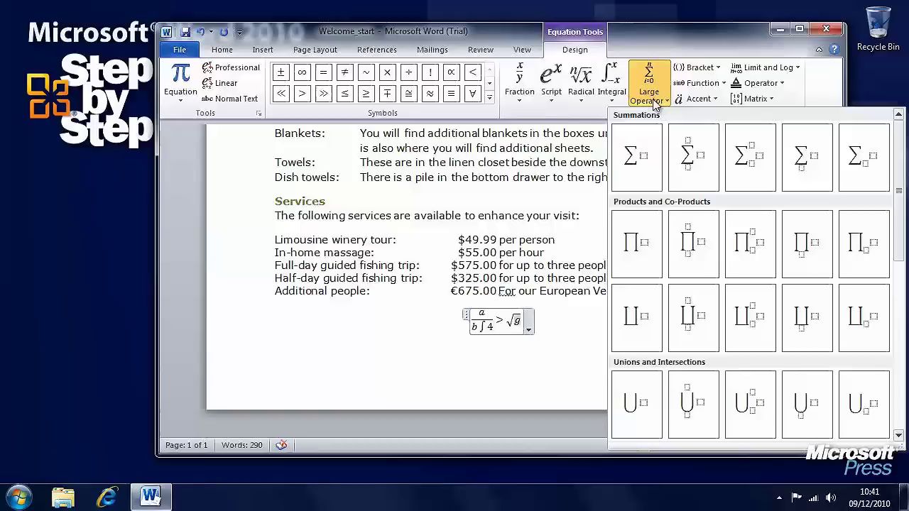
mouse_move(899, 192)
left_mouse_down()
mouse_move(898, 352)
mouse_move(899, 188)
left_mouse_up()
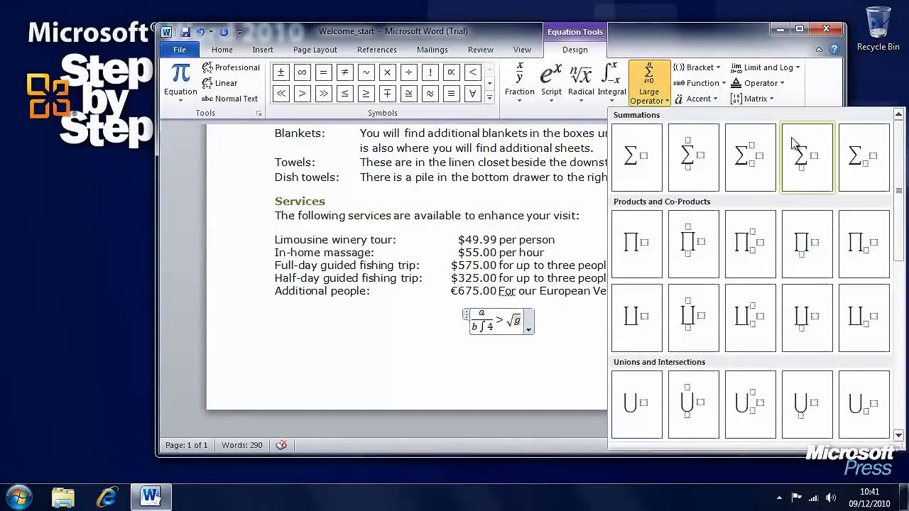
left_click(576, 107)
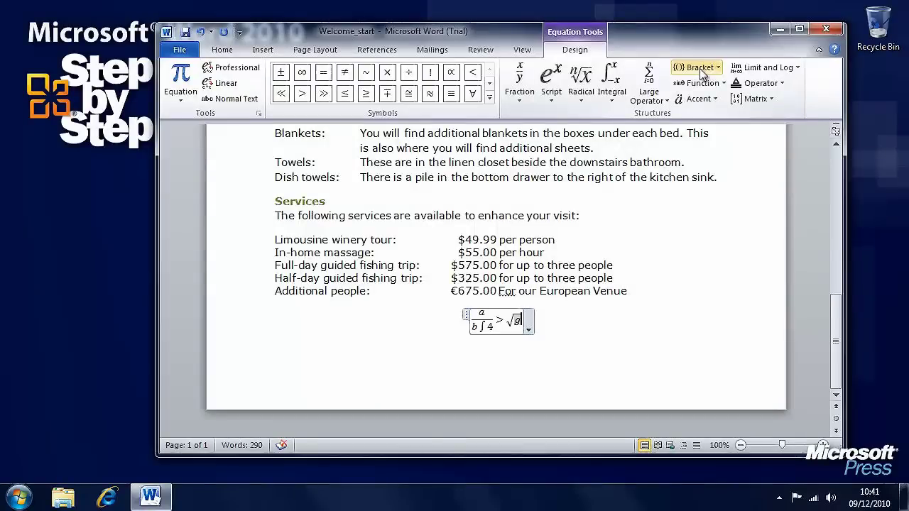
left_click(702, 71)
left_click(703, 71)
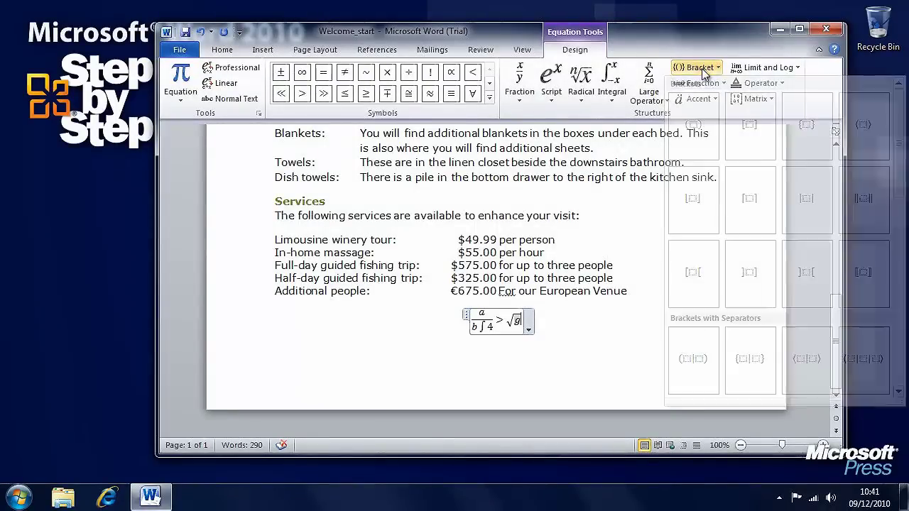
left_click(719, 83)
left_click(718, 83)
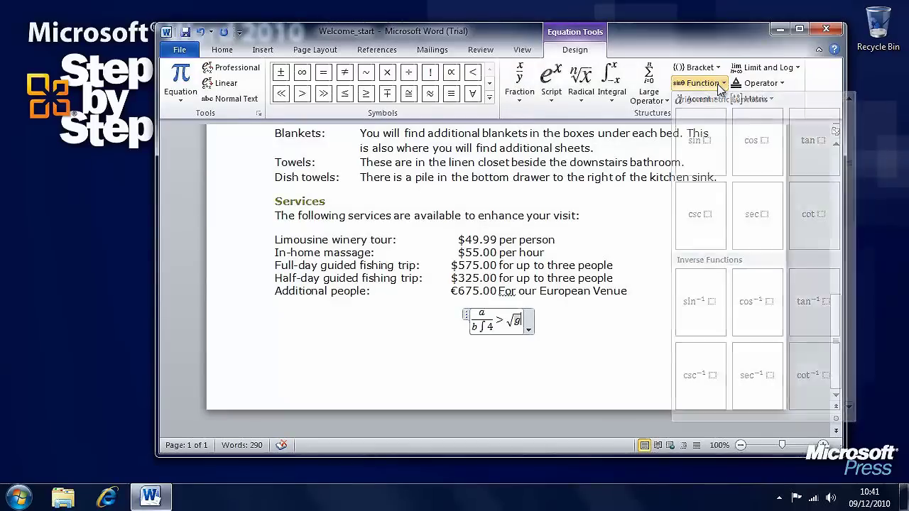
left_click(715, 99)
left_click(716, 99)
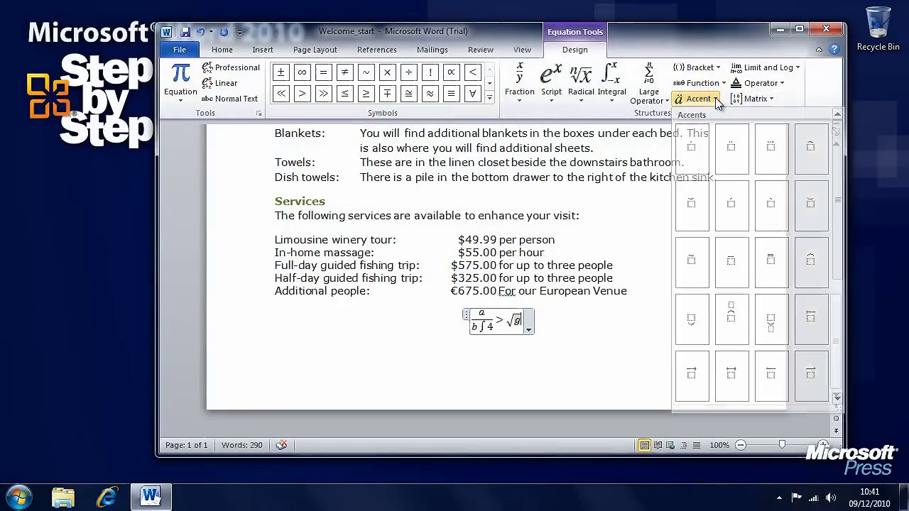
left_click(796, 69)
left_click(798, 71)
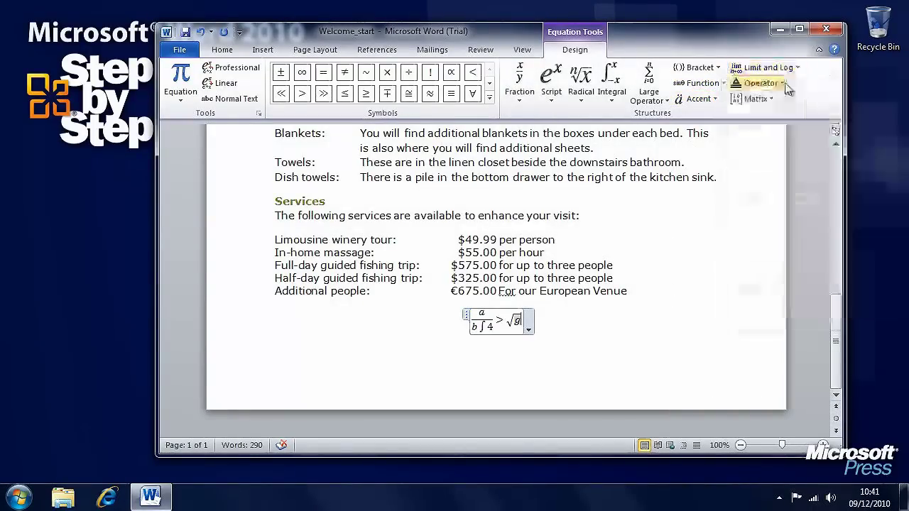
left_click(781, 83)
left_click(781, 85)
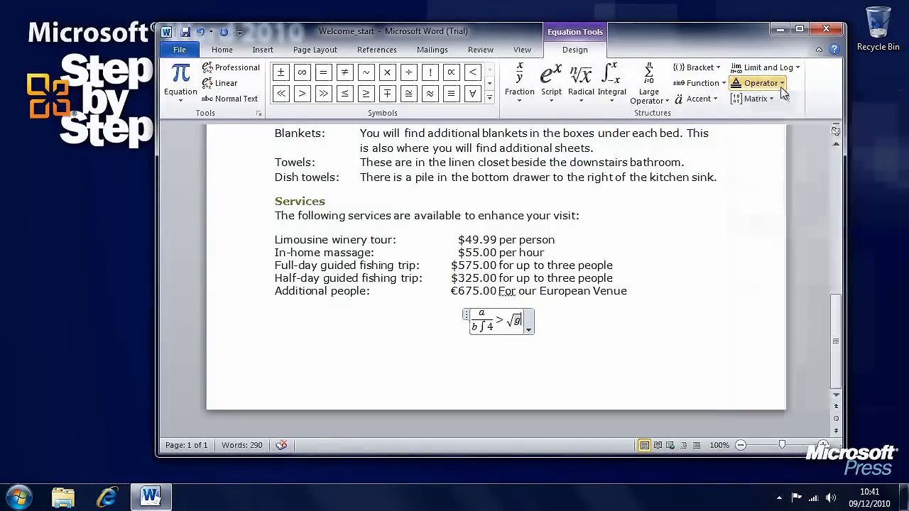
left_click(772, 99)
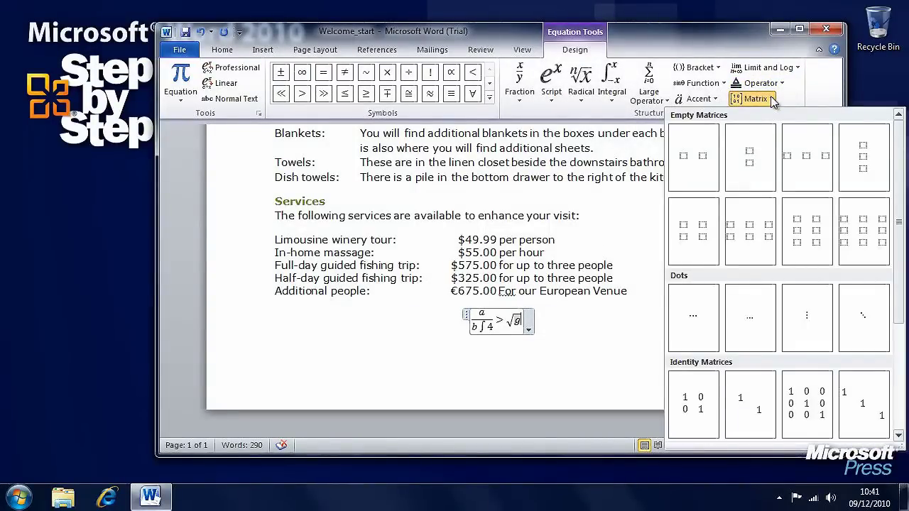
left_click(773, 100)
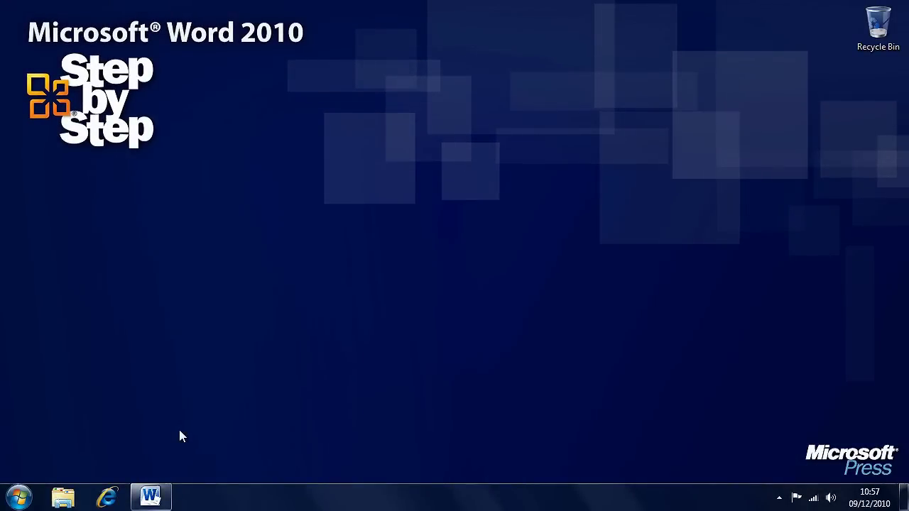
Switch to the blank Word document and draw an evenly proportioned "no" symbol from the Basic Shapes near the page's upper-left corner
left_click(150, 497)
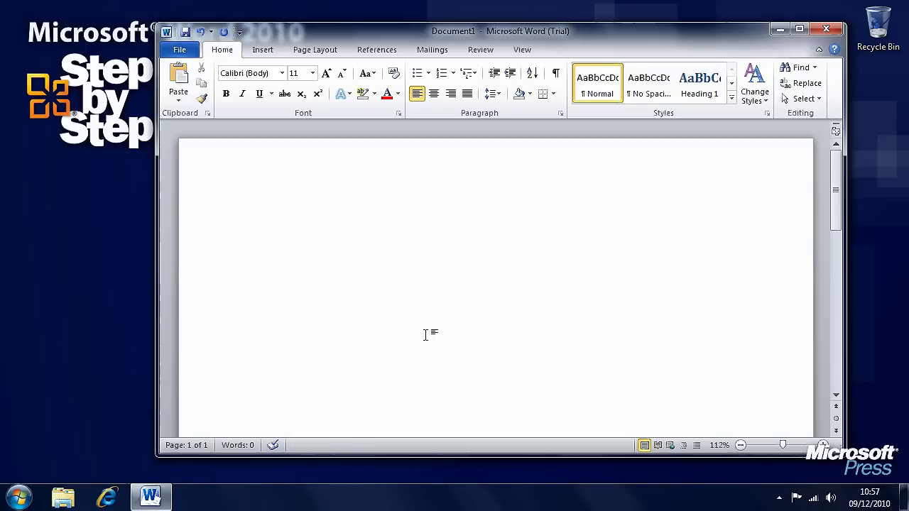
left_click(275, 55)
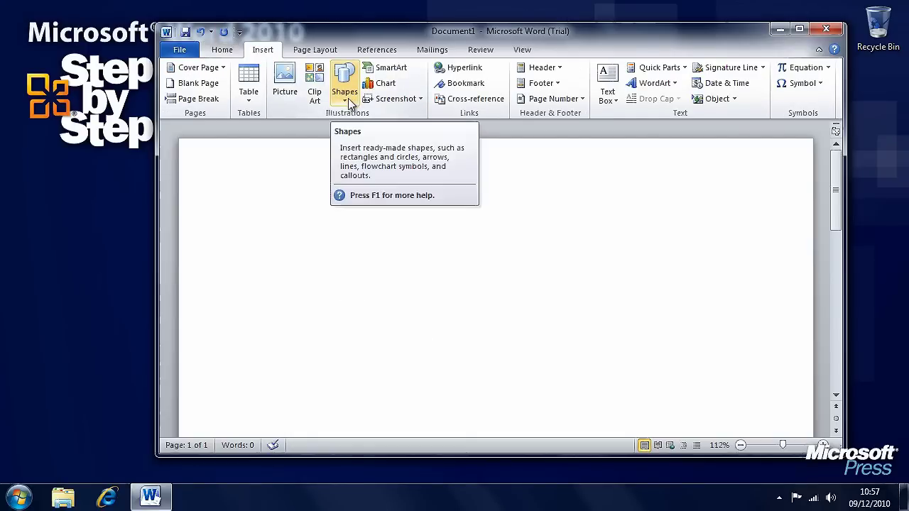
left_click(347, 100)
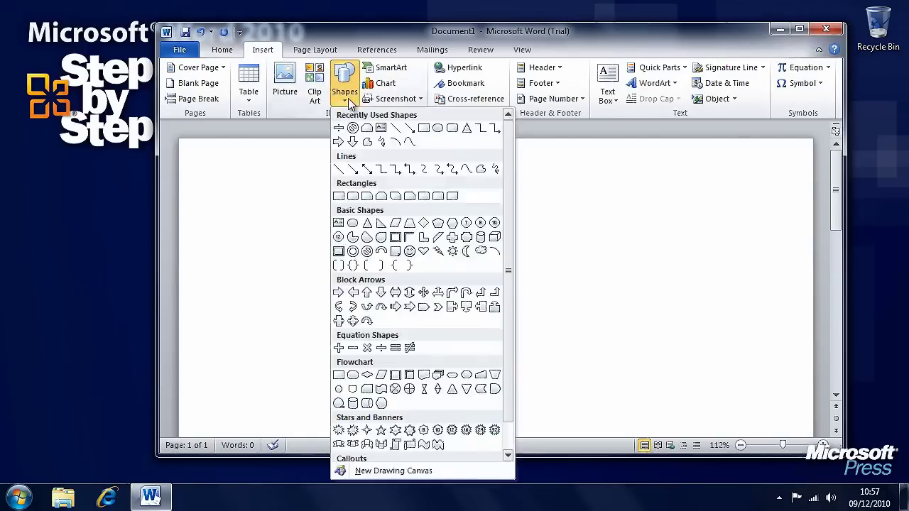
left_click(366, 251)
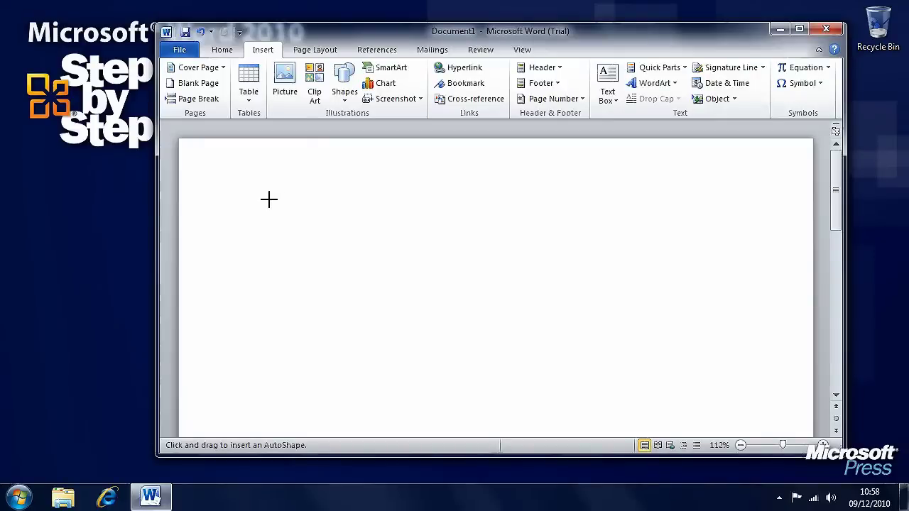
mouse_move(266, 198)
left_mouse_down()
mouse_move(346, 258)
mouse_move(359, 282)
mouse_move(309, 226)
mouse_move(452, 278)
mouse_move(475, 248)
mouse_move(325, 258)
mouse_move(275, 300)
mouse_move(400, 331)
mouse_move(558, 294)
mouse_move(329, 279)
mouse_move(483, 313)
mouse_move(600, 319)
mouse_move(436, 317)
mouse_move(518, 282)
mouse_move(347, 269)
mouse_move(436, 292)
mouse_move(445, 323)
mouse_move(495, 387)
mouse_move(433, 331)
mouse_move(359, 291)
left_mouse_up()
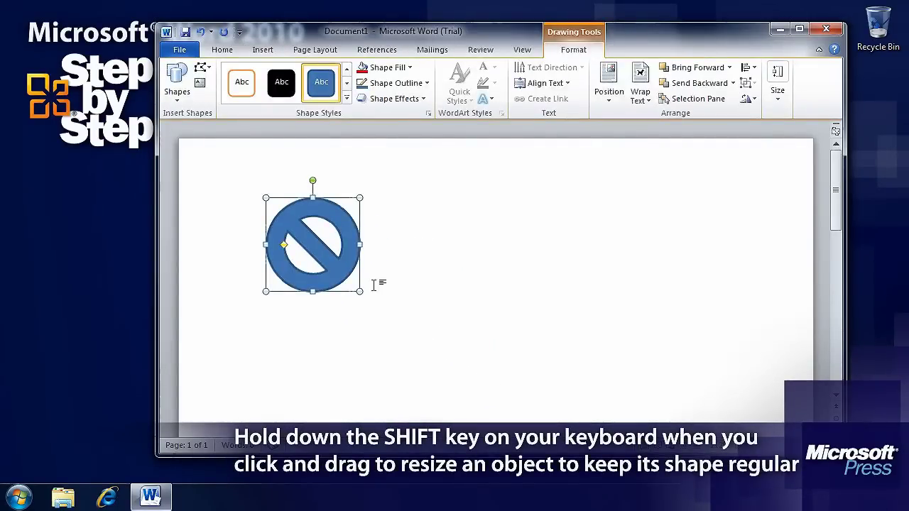
Fill the "no" symbol with standard red and apply the Intense Effect - Red, Accent 2 shape style
left_click(394, 69)
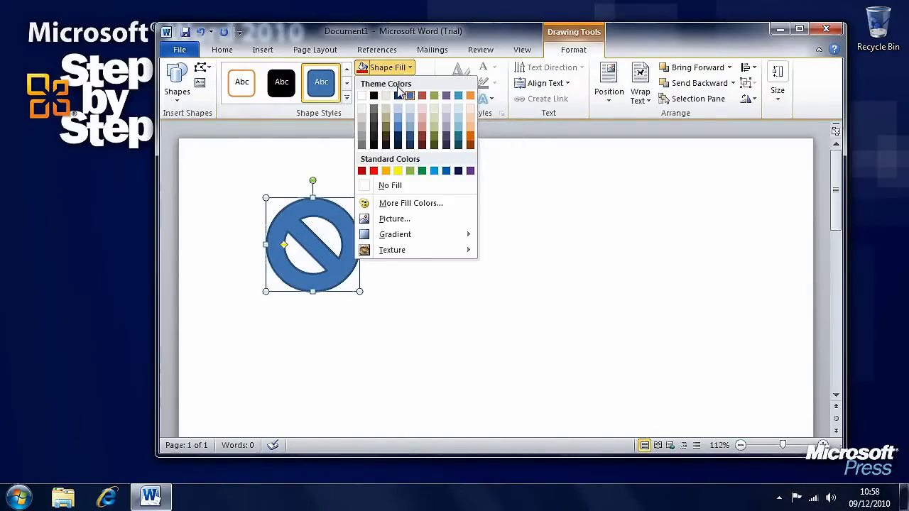
left_click(375, 171)
left_click(347, 97)
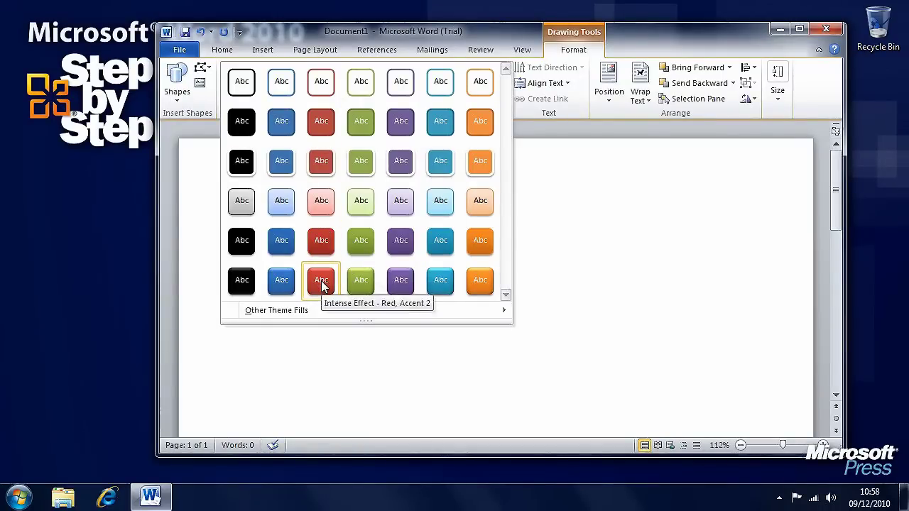
left_click(321, 284)
left_click(380, 278)
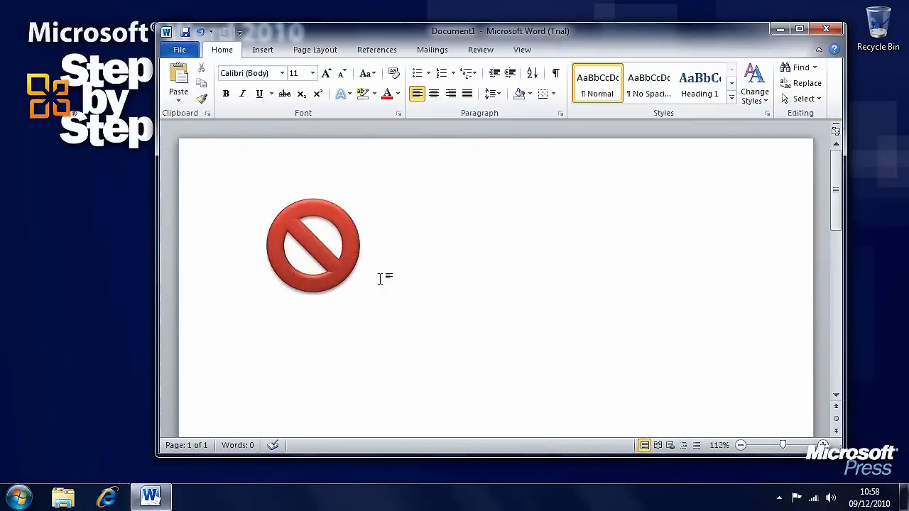
Set the text wrapping of the red "no" symbol to Square and deselect it
left_click(349, 263)
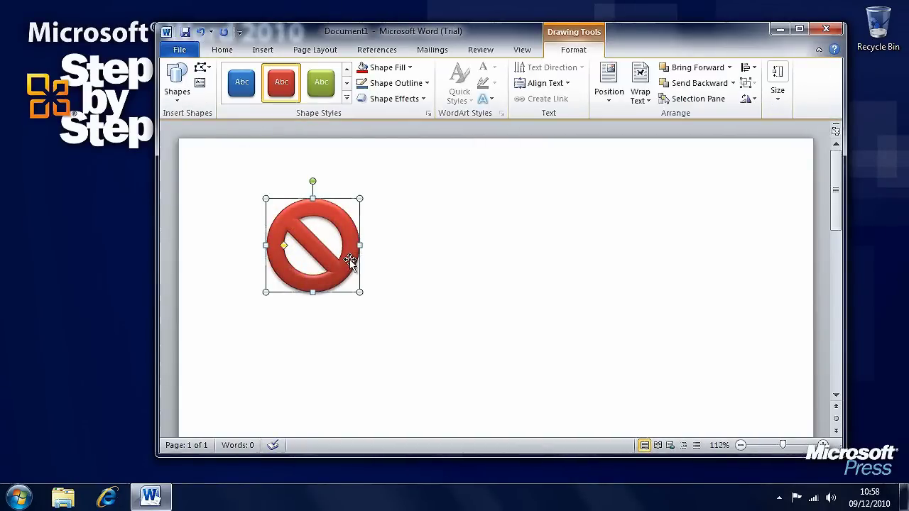
left_click(646, 104)
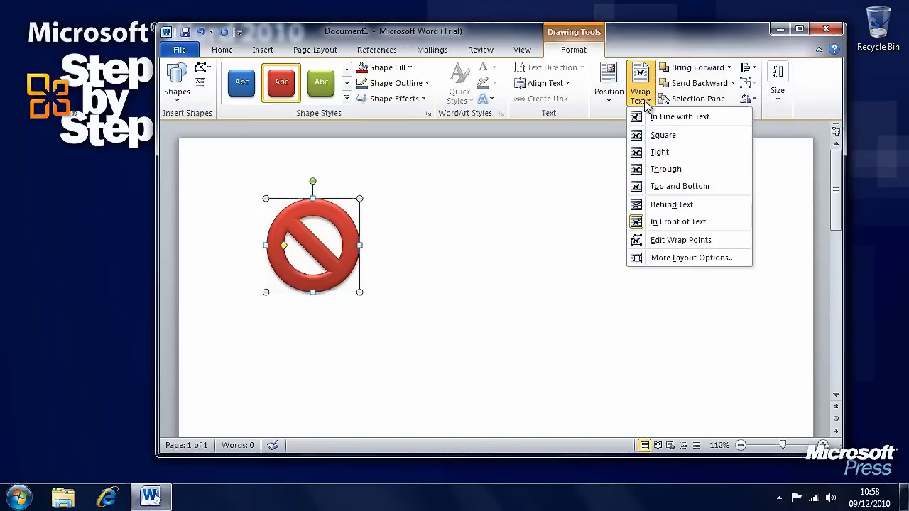
left_click(664, 138)
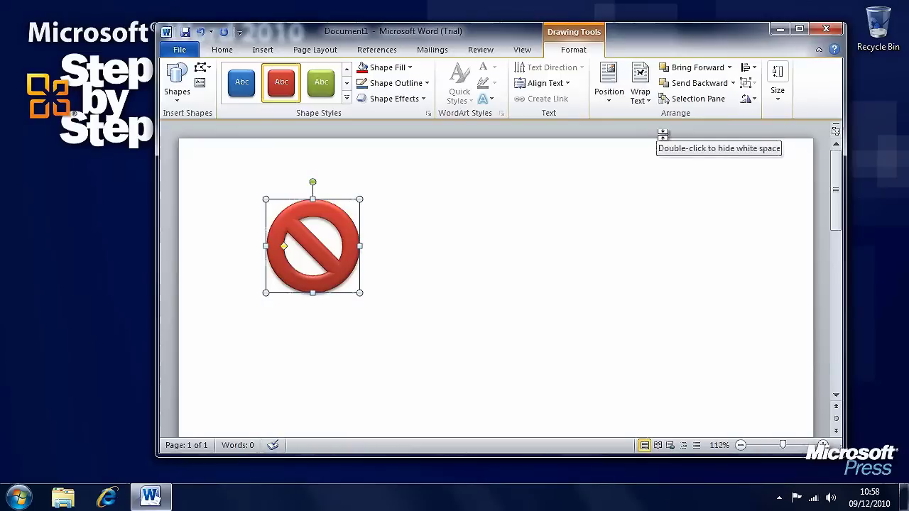
left_click(493, 209)
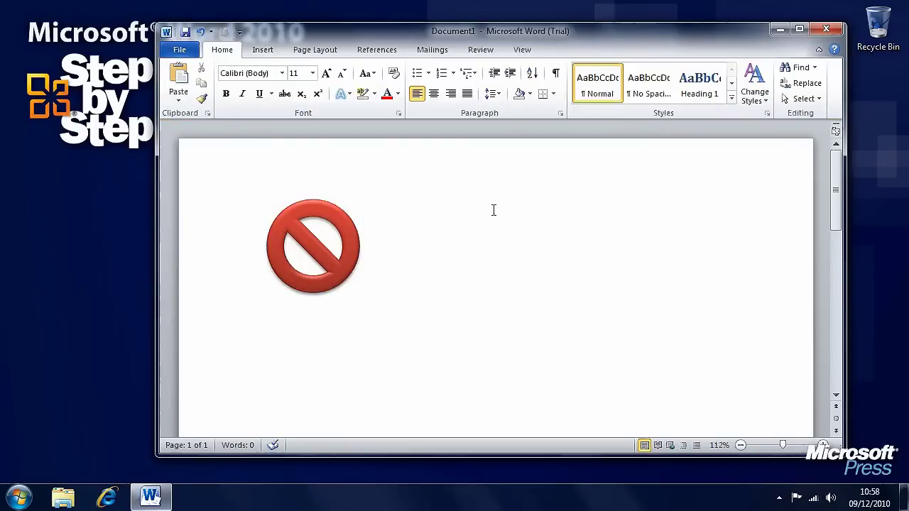
Draw a 10-point star below and to the right of the "no" symbol
left_click(263, 51)
left_click(344, 94)
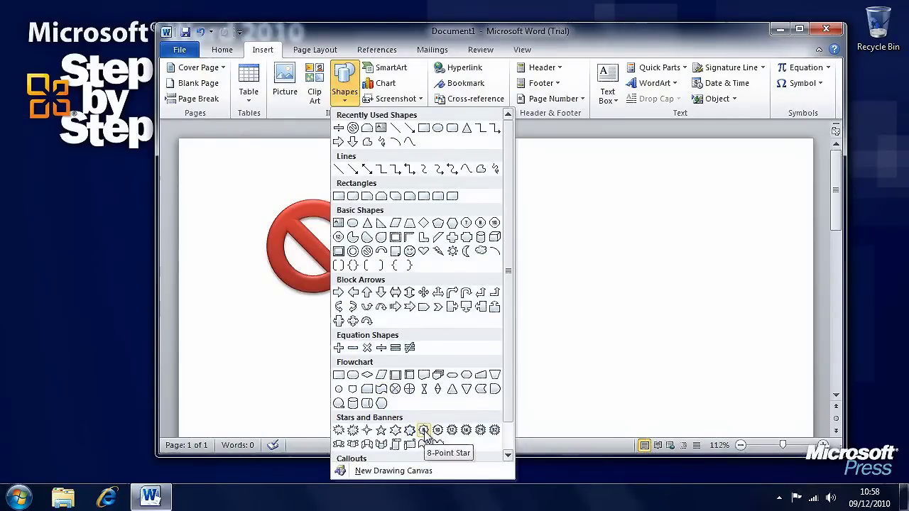
left_click(424, 431)
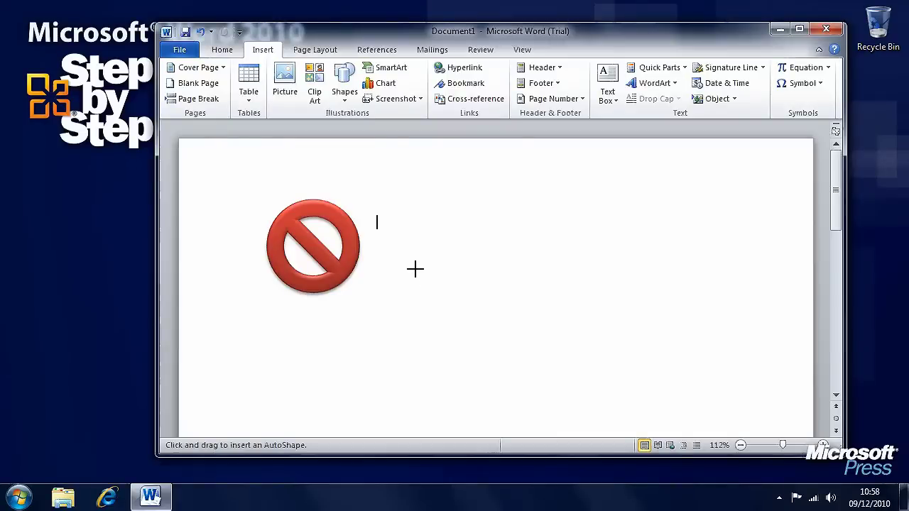
mouse_move(414, 267)
left_mouse_down()
mouse_move(434, 294)
mouse_move(476, 320)
mouse_move(580, 352)
mouse_move(570, 376)
mouse_move(537, 377)
mouse_move(543, 383)
left_mouse_up()
Give the star the pale orange gradient shape style and set its text wrapping to Square
left_click(350, 103)
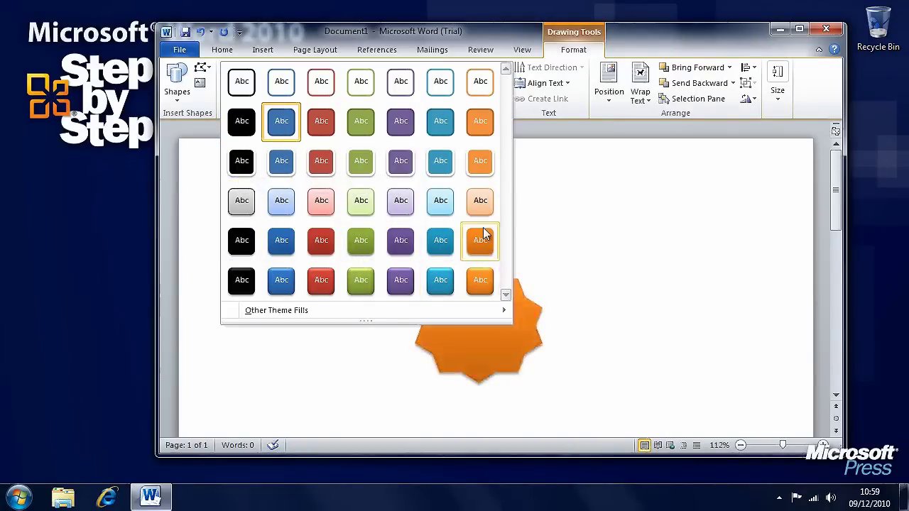
left_click(481, 203)
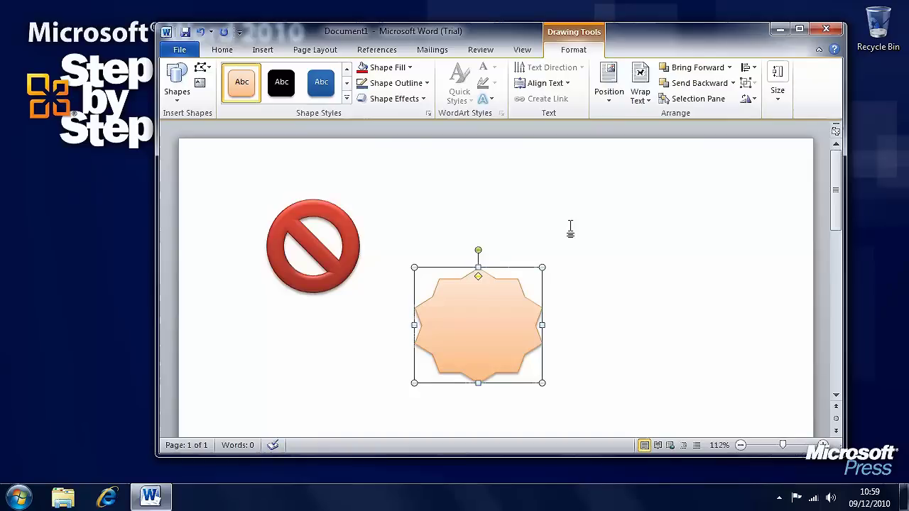
left_click(639, 92)
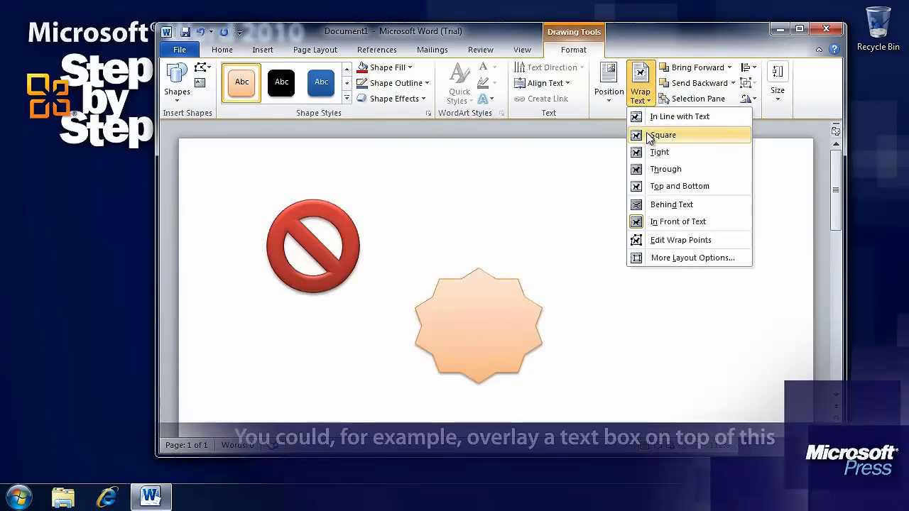
left_click(652, 135)
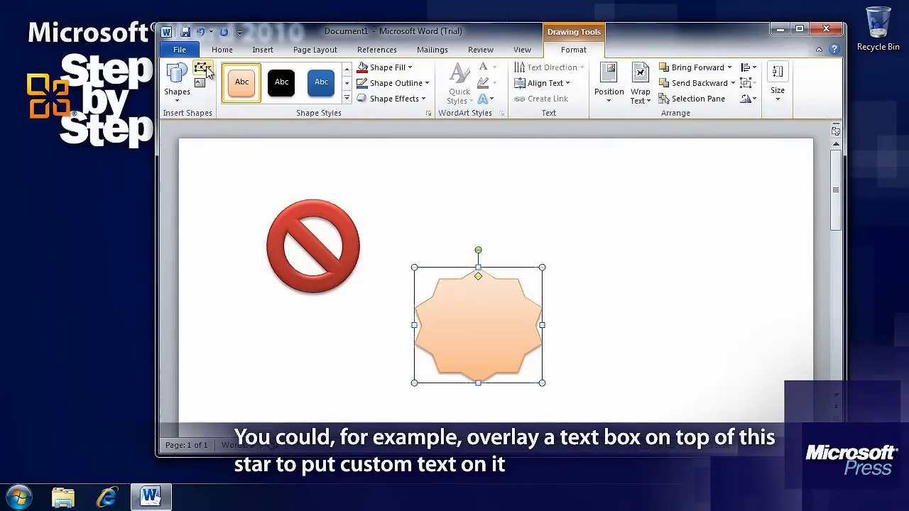
Draw a looping freehand shape with Scribble to the upper right of the star, move it above the star and deselect it
left_click(178, 89)
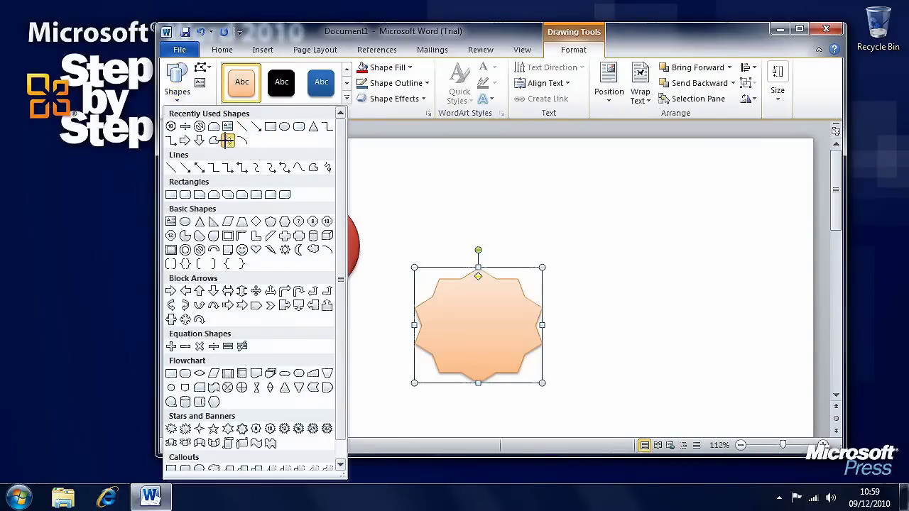
left_click(228, 140)
mouse_move(365, 180)
left_mouse_down()
mouse_move(404, 216)
mouse_move(419, 201)
mouse_move(377, 209)
mouse_move(443, 186)
mouse_move(403, 177)
mouse_move(402, 226)
mouse_move(392, 179)
mouse_move(368, 163)
mouse_move(369, 175)
mouse_move(643, 176)
left_mouse_up()
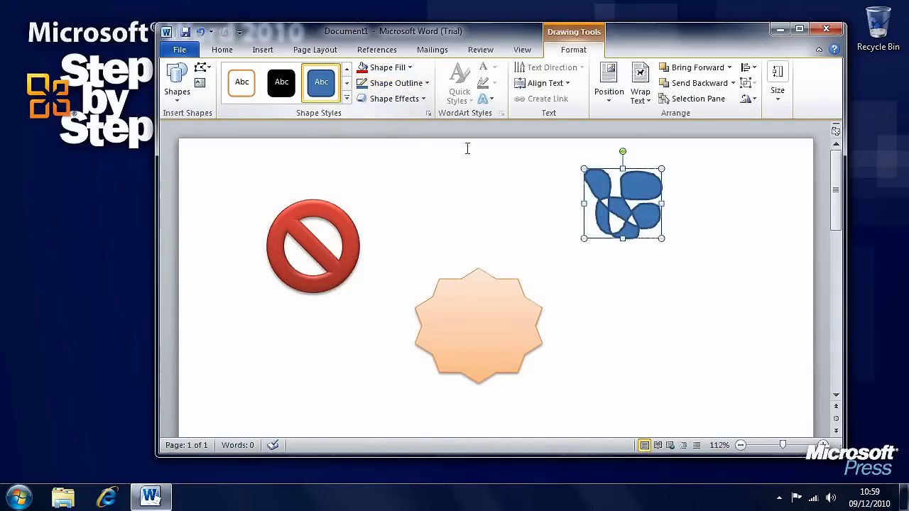
left_click_drag(640, 176, 485, 173)
left_click(520, 211)
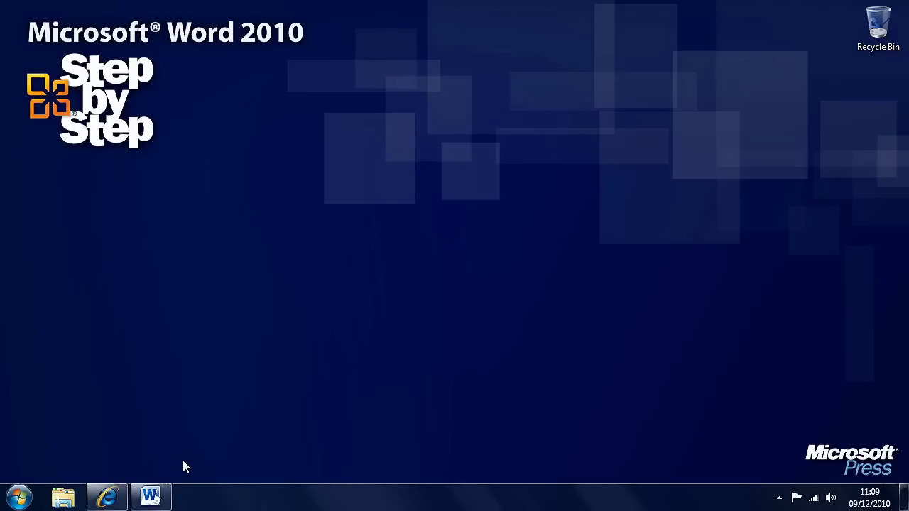
Switch to the AgendaDraft_start document and place the cursor at the start of the blank second page
left_click(150, 497)
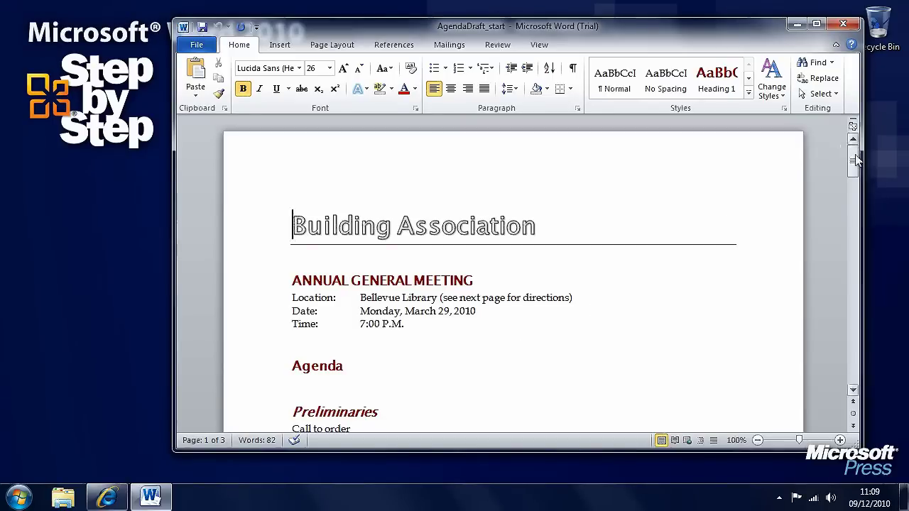
left_click_drag(853, 161, 848, 232)
left_click(441, 263)
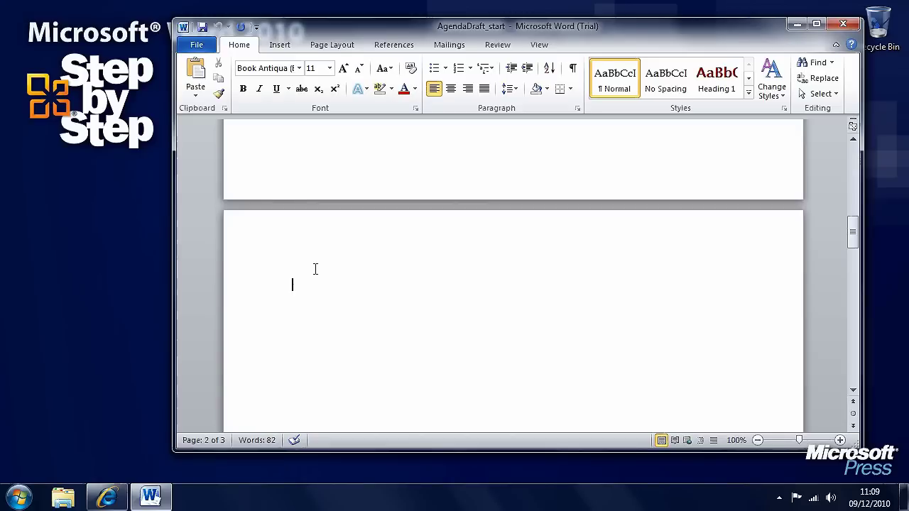
Switch to Internet Explorer, show the whole map on the Bellevue Library directions page, and return to AgendaDraft_start in Word
left_click(107, 495)
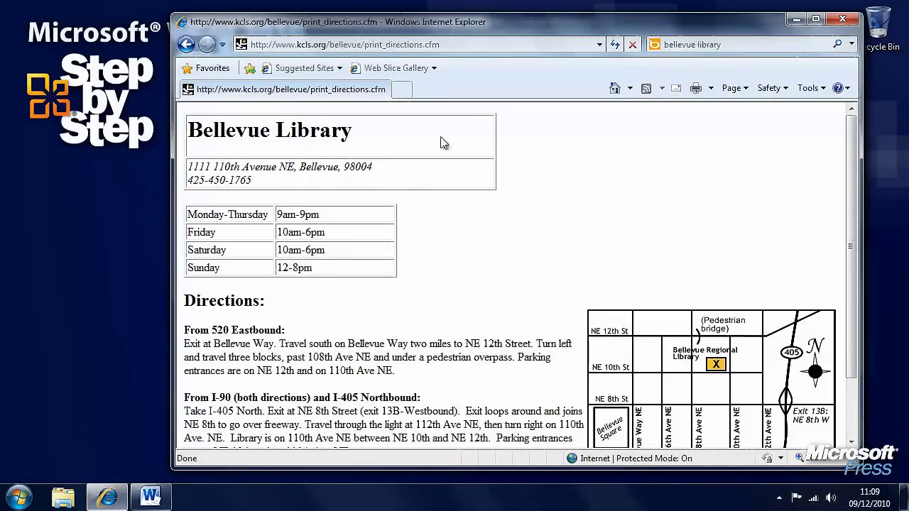
left_click_drag(861, 175, 855, 220)
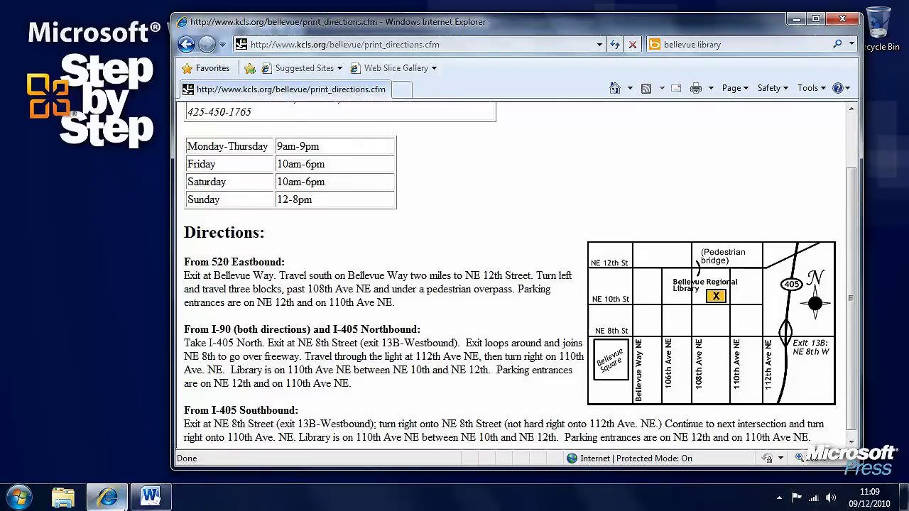
left_click(155, 499)
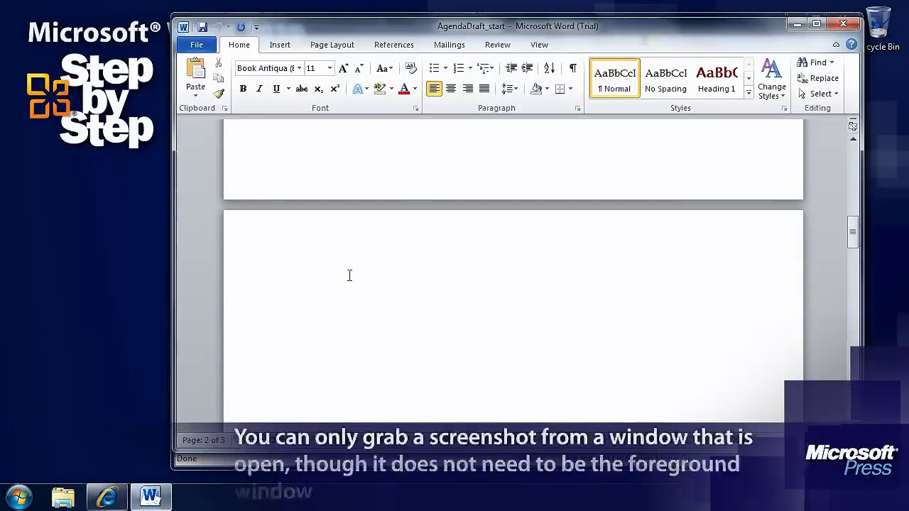
Try inserting a screenshot of the entire Internet Explorer window on page 2 and undo the insertion
left_click(282, 45)
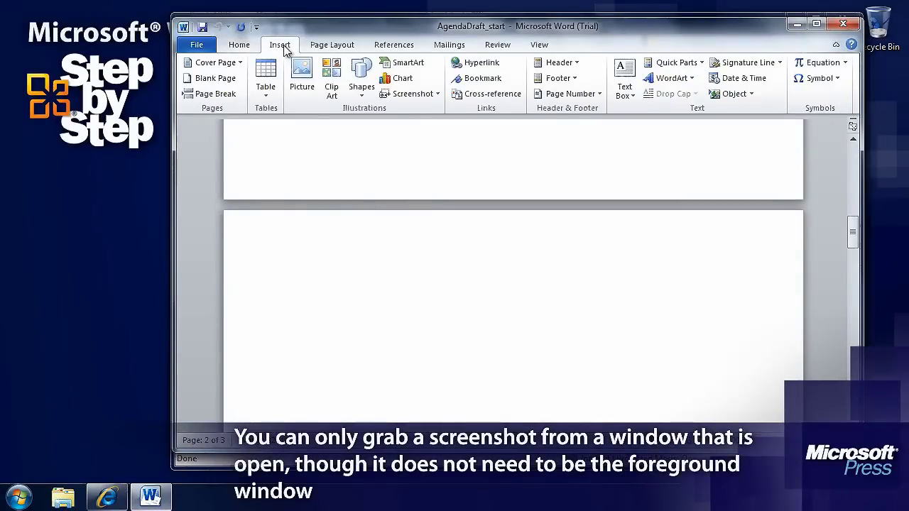
left_click(435, 95)
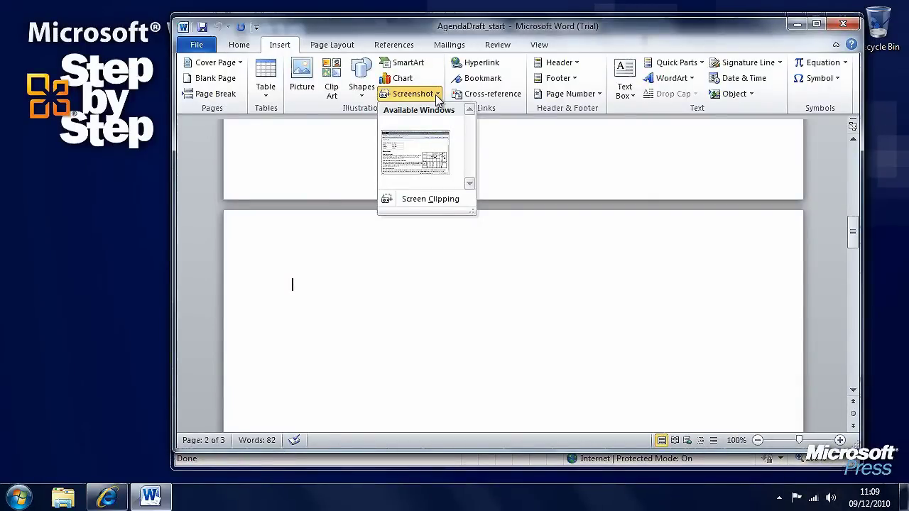
left_click(437, 156)
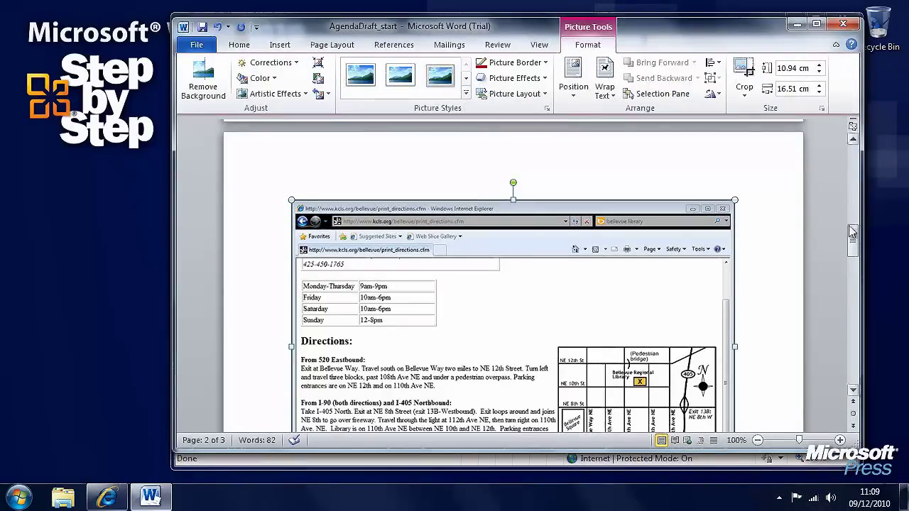
left_click_drag(853, 231, 854, 239)
left_click(218, 27)
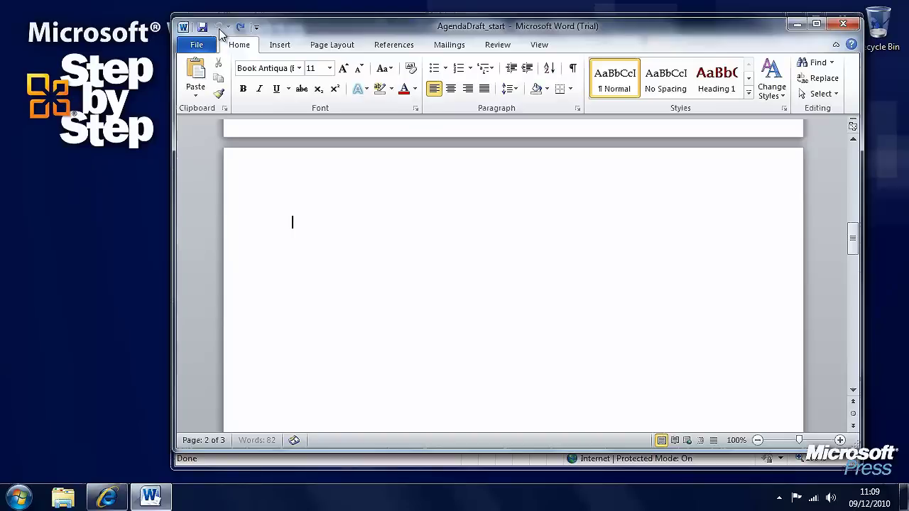
Insert a screen clipping of only the Bellevue Library map from the browser window on page 2
left_click(276, 47)
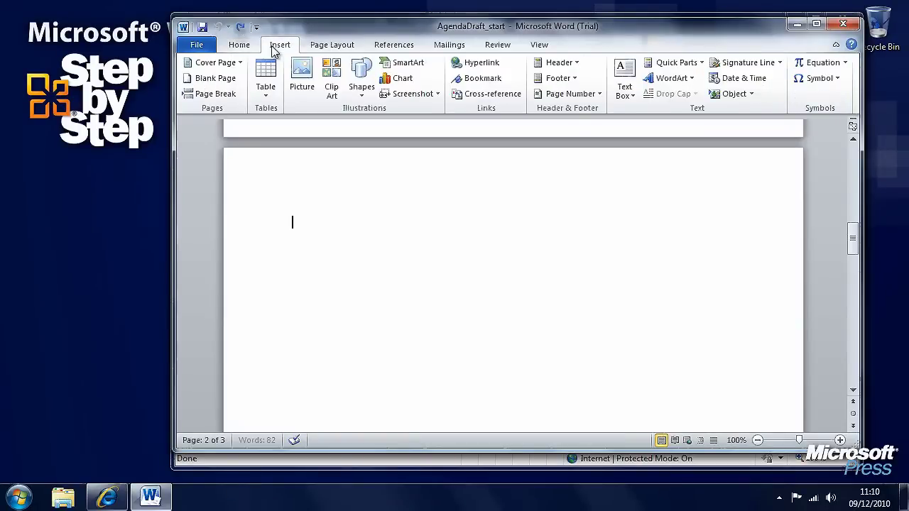
left_click(422, 95)
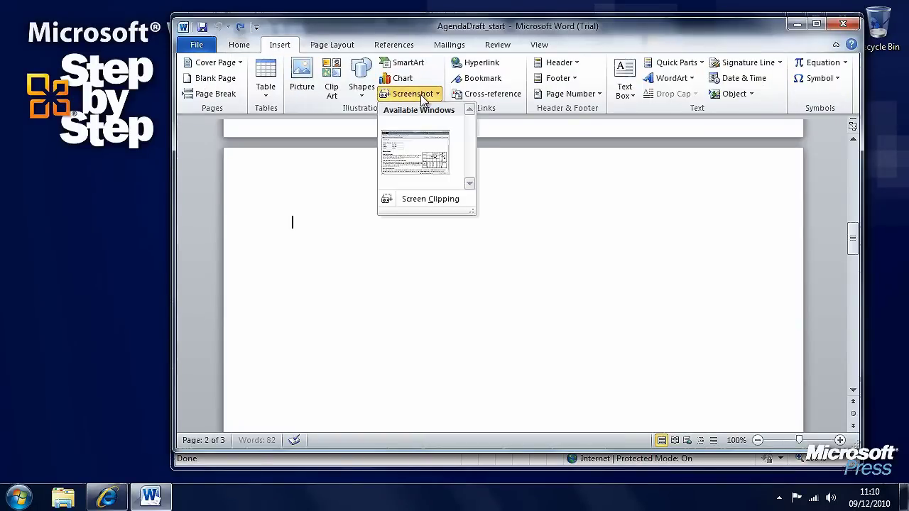
left_click(437, 202)
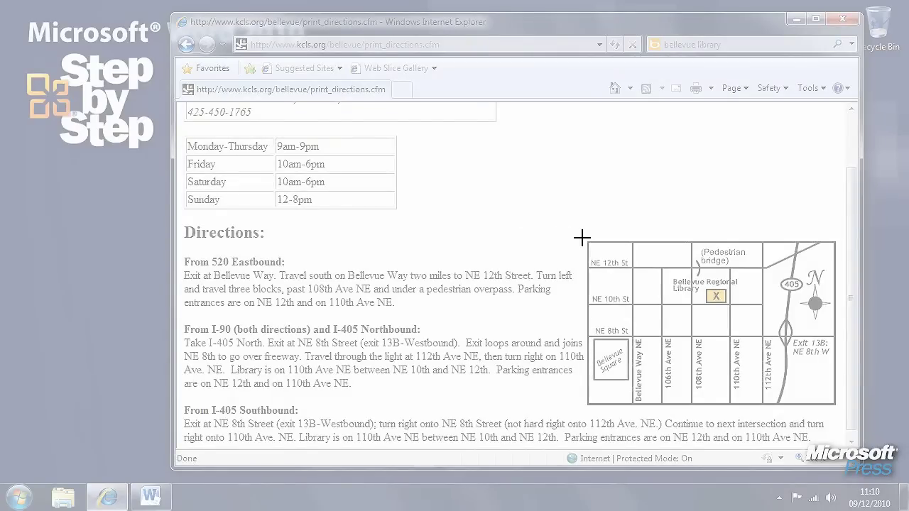
left_click_drag(582, 237, 842, 410)
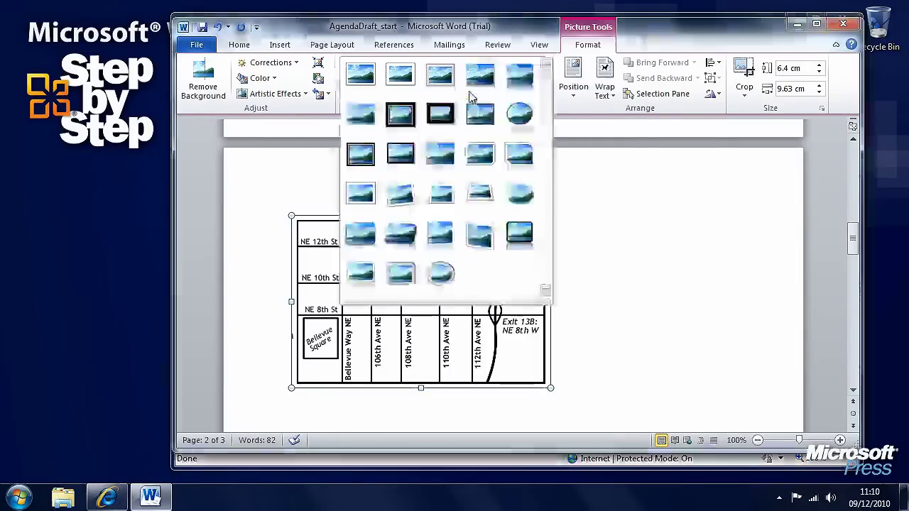
Apply the bevelled white matte picture style to the map clipping and deselect the picture
left_click(466, 93)
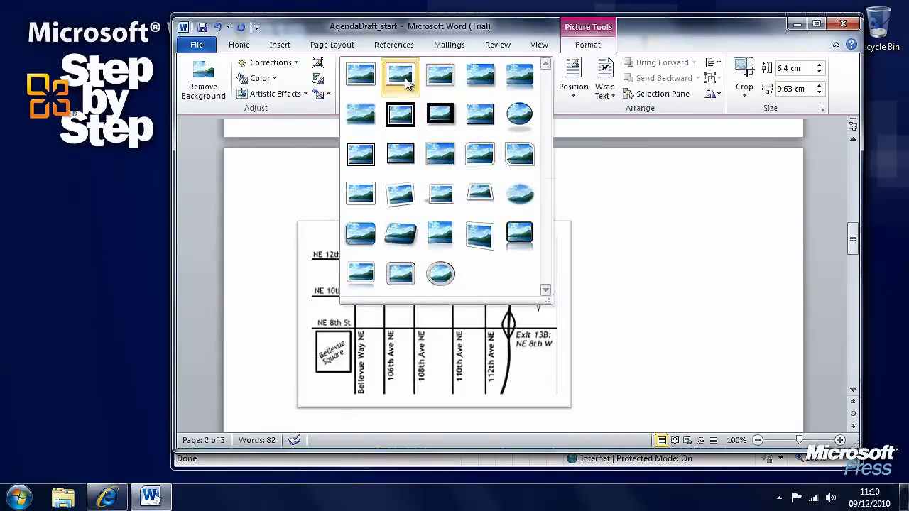
left_click(405, 81)
left_click(629, 247)
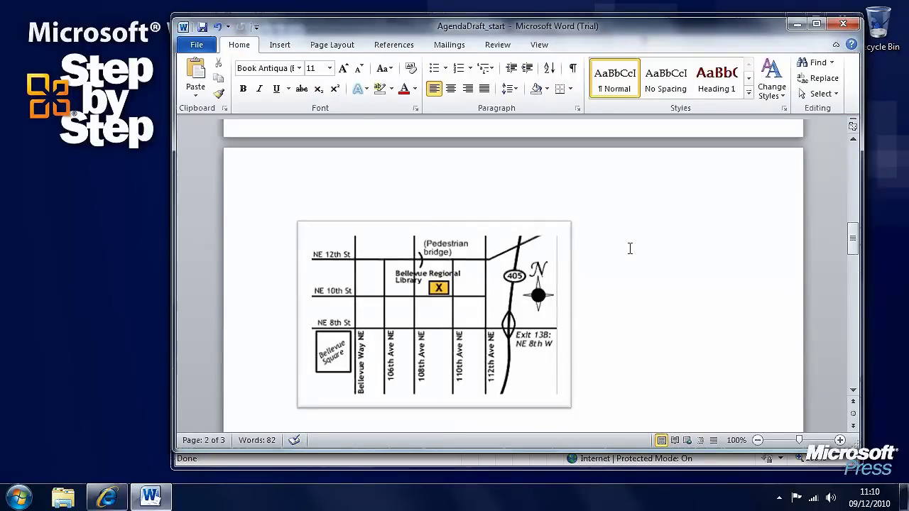